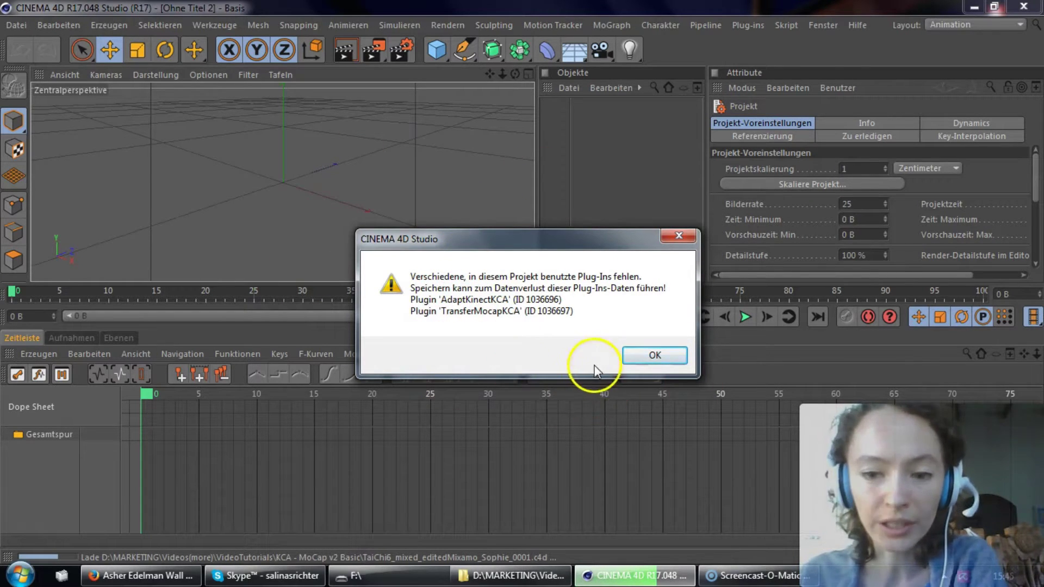
Dismiss the missing plug-ins warning and delete the Physical Sky and House objects from the scene
left_click(655, 357)
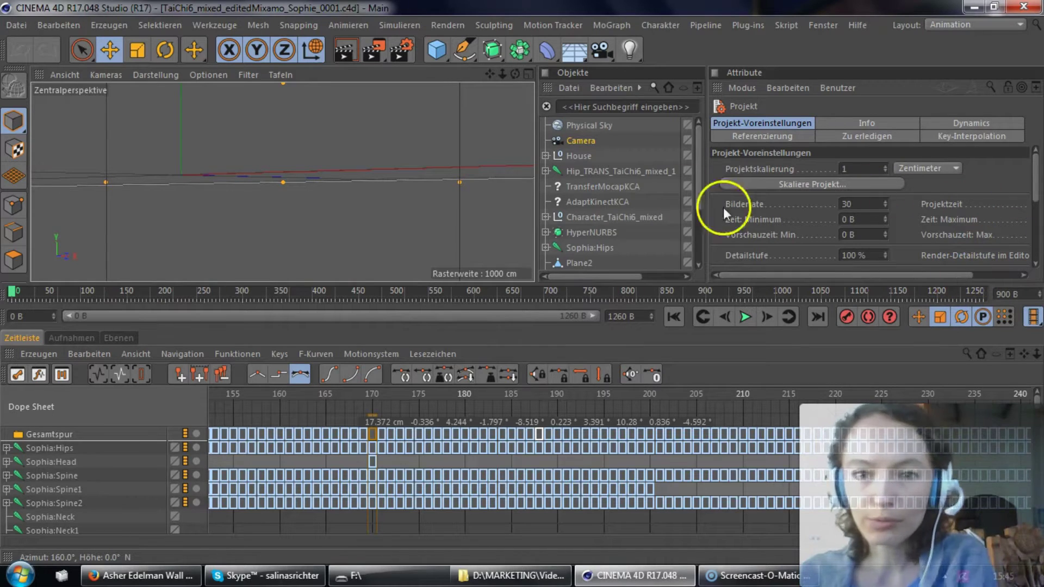
left_click(599, 123)
key("Delete")
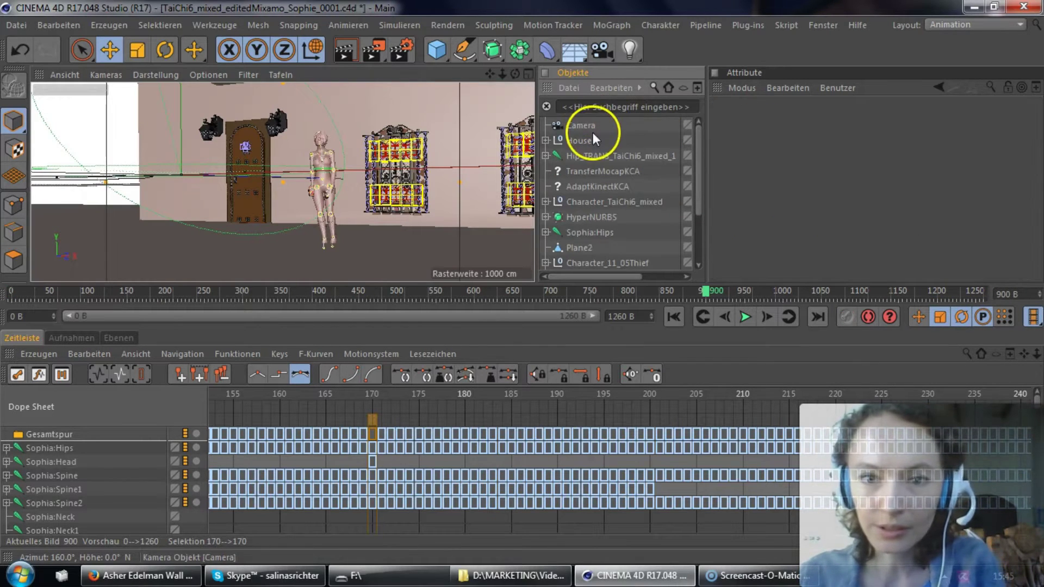
left_click(585, 139)
key("Delete")
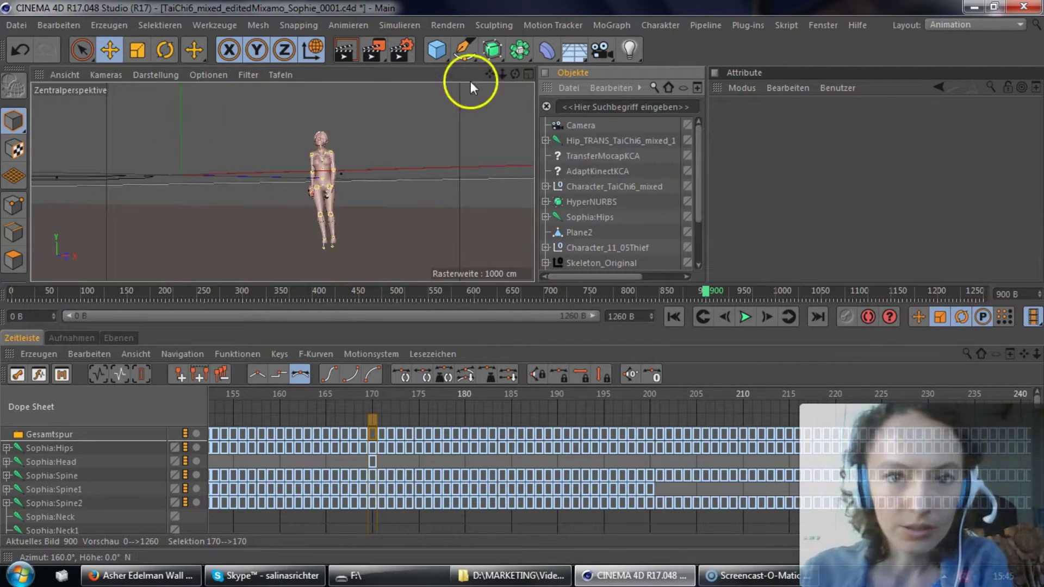
Switch a perspective viewport to the left side view, show it full size and frame the character's feet
left_click(528, 72)
left_click(332, 77)
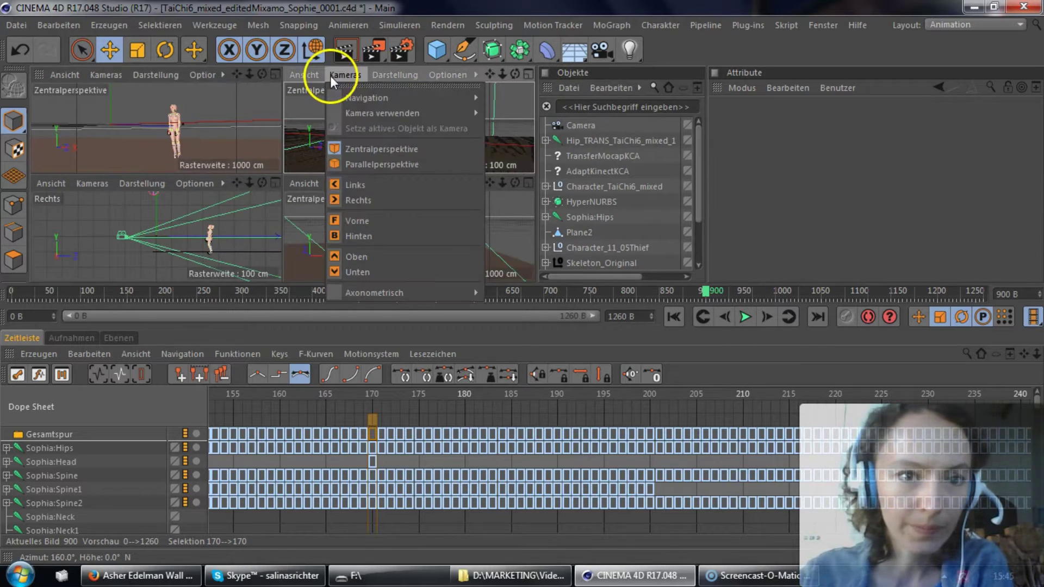
left_click(354, 186)
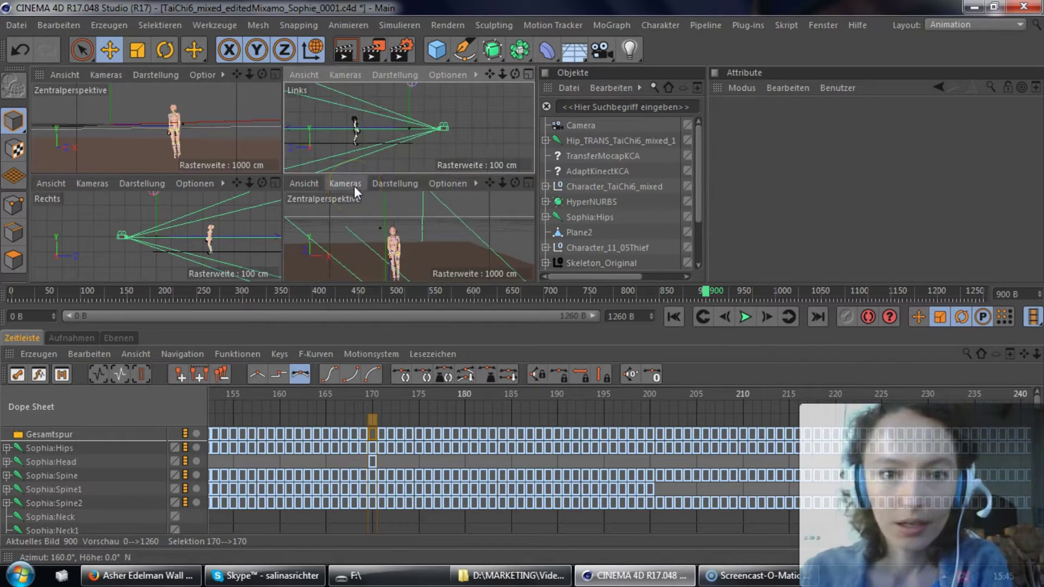
left_click(528, 73)
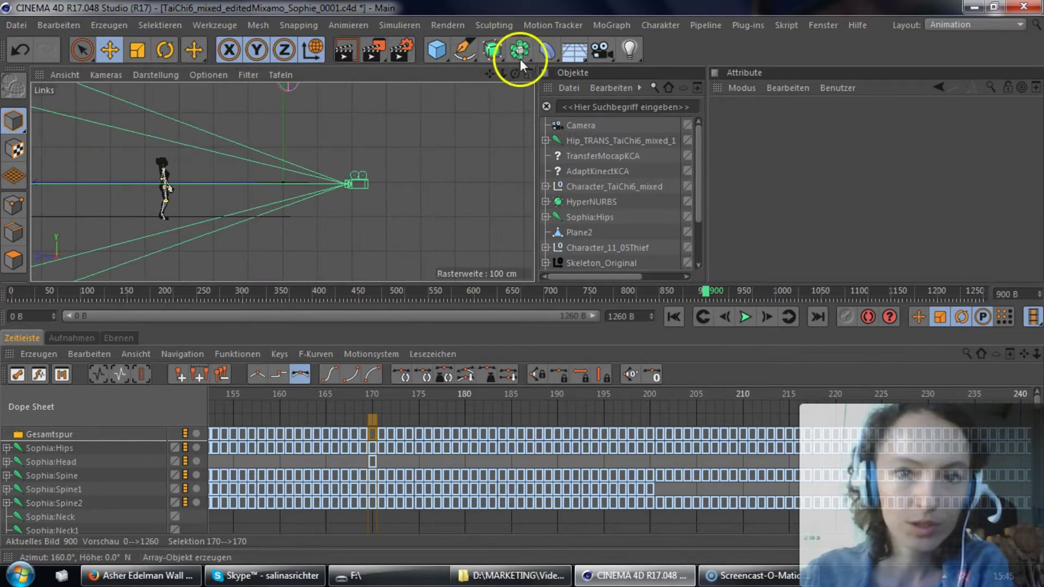
left_click_drag(489, 73, 521, 282)
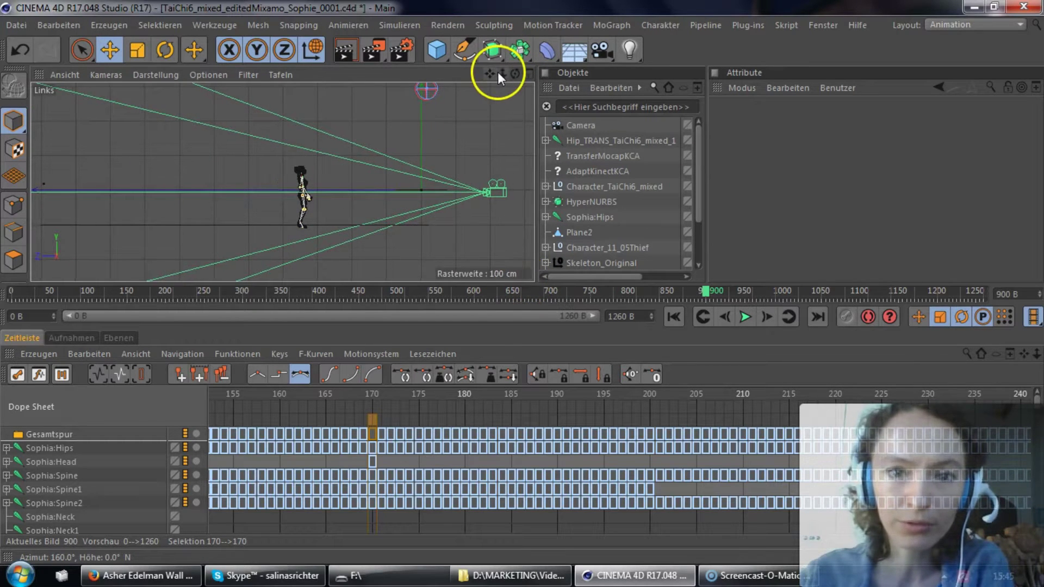
mouse_move(502, 73)
left_mouse_down()
mouse_move(517, 287)
mouse_move(484, 73)
left_mouse_up()
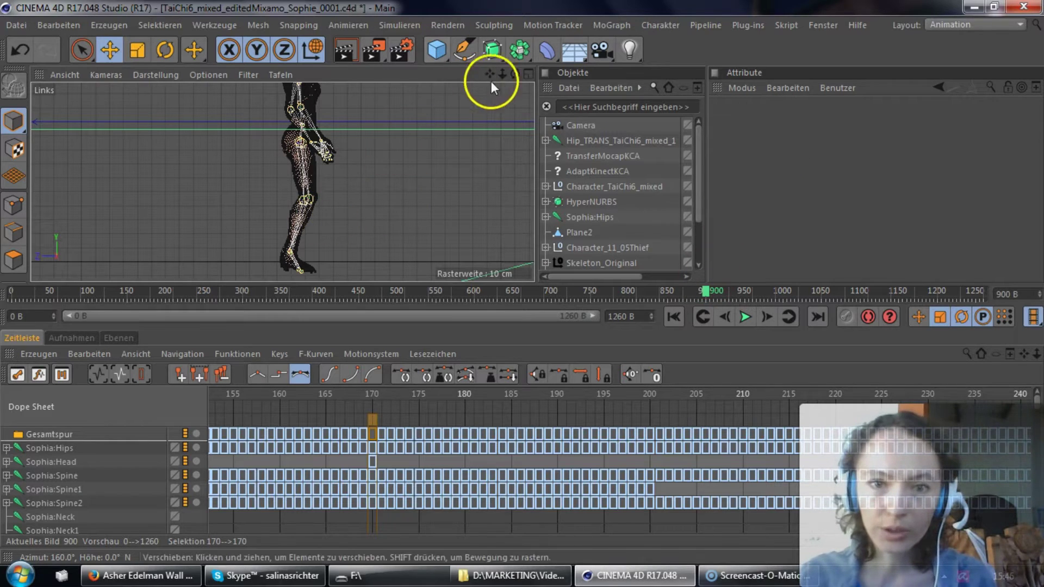
left_click_drag(490, 74, 554, 42)
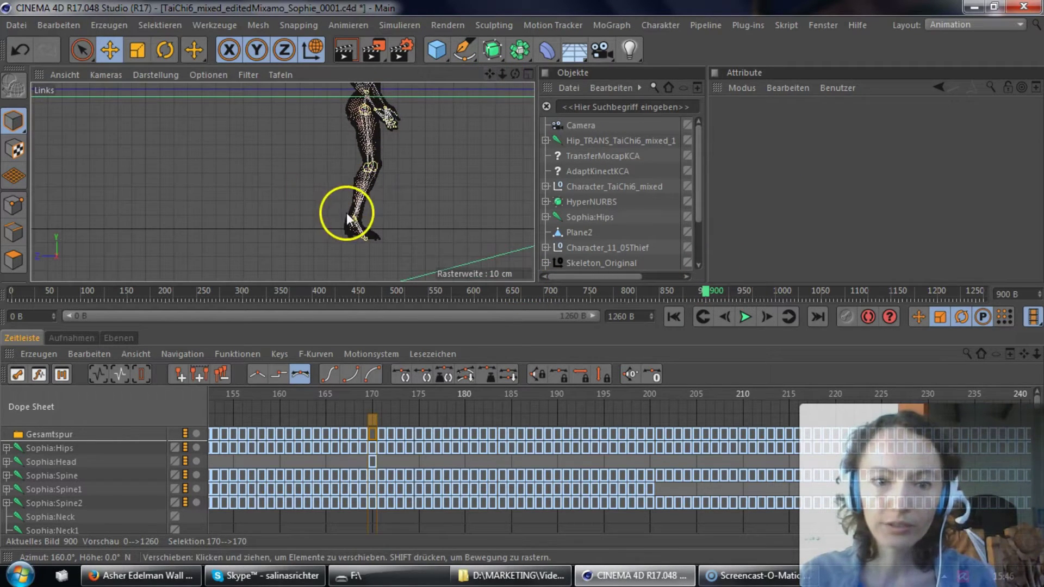
scroll(362, 249, "up", 6)
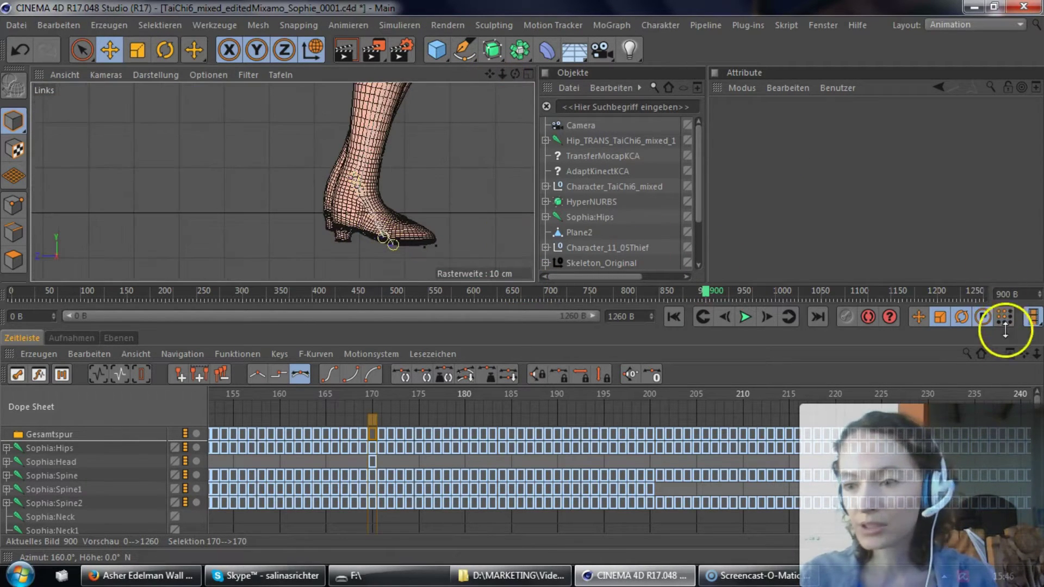
Step frame by frame between frames 890 and 905 to examine how the character's feet move against the floor
left_click_drag(1023, 354, 521, 385)
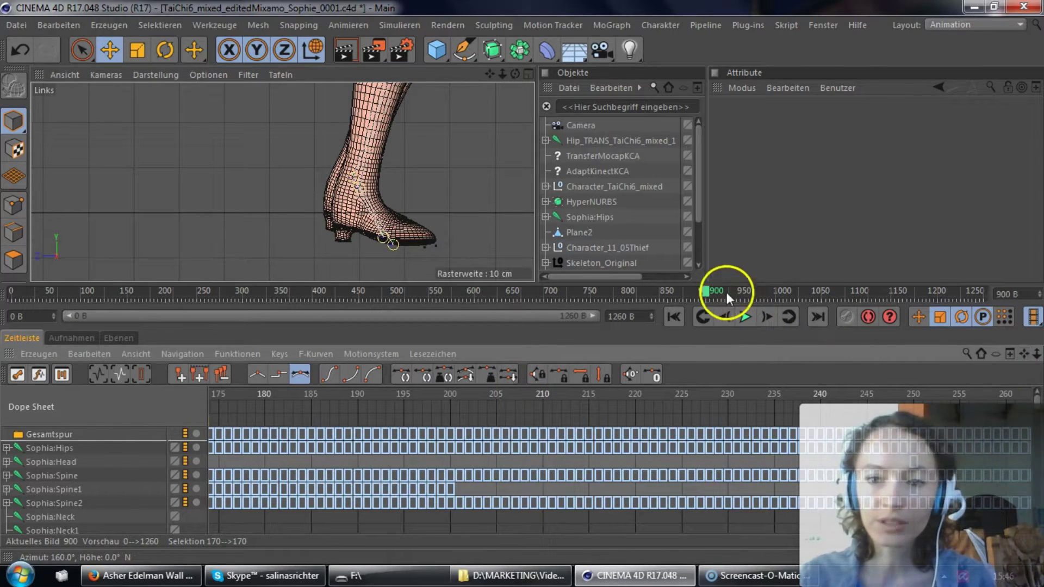
left_click_drag(711, 291, 709, 289)
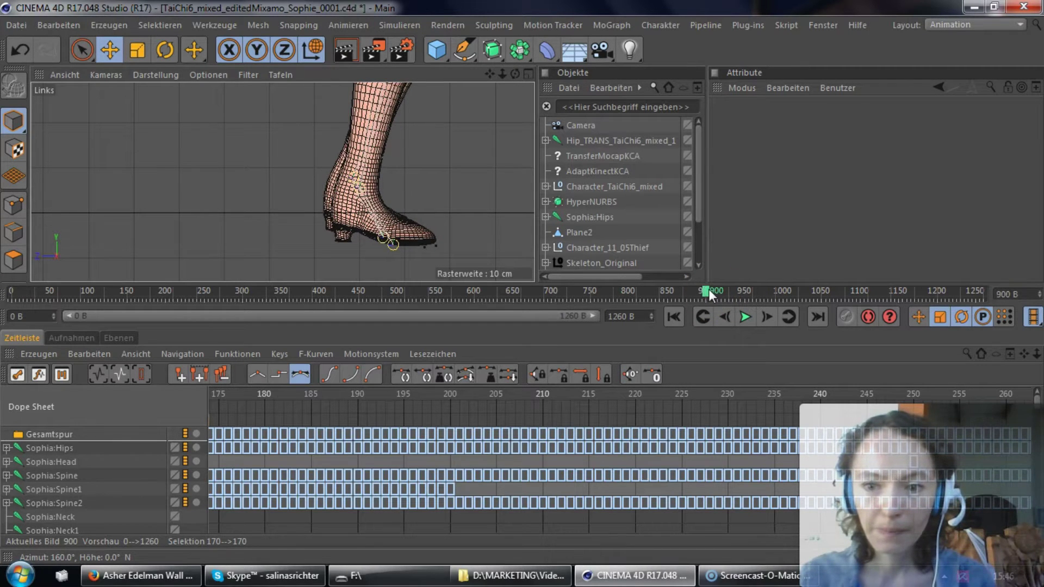
left_click(764, 319)
left_click(764, 318)
left_click(764, 318)
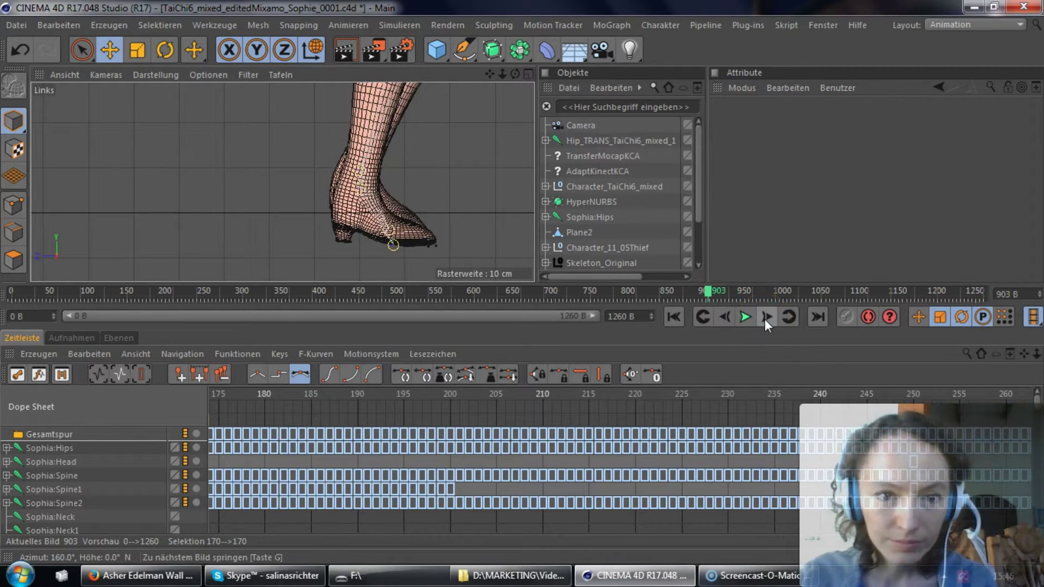
left_click(765, 319)
left_click(766, 319)
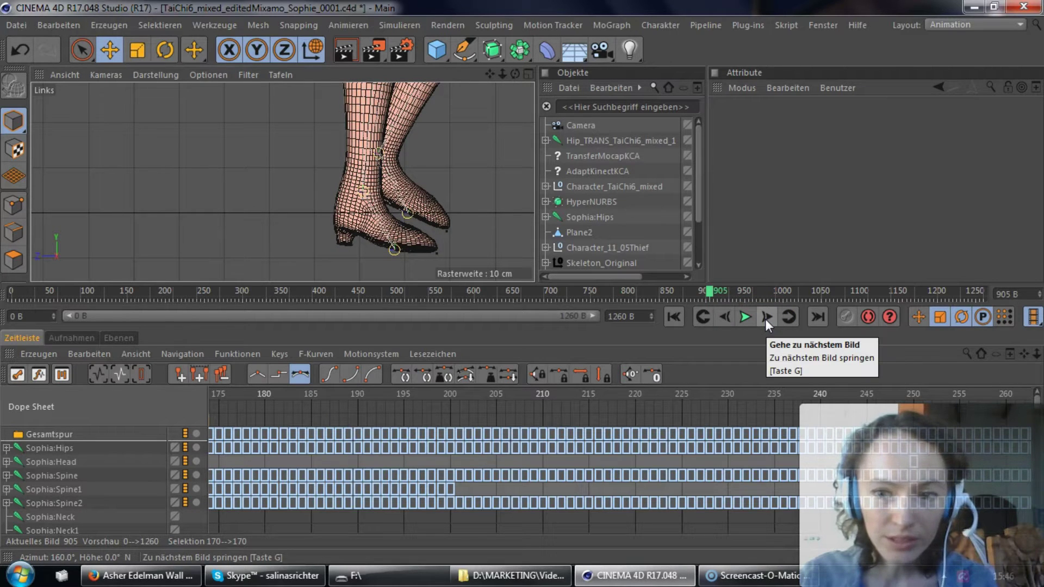
left_click(733, 315)
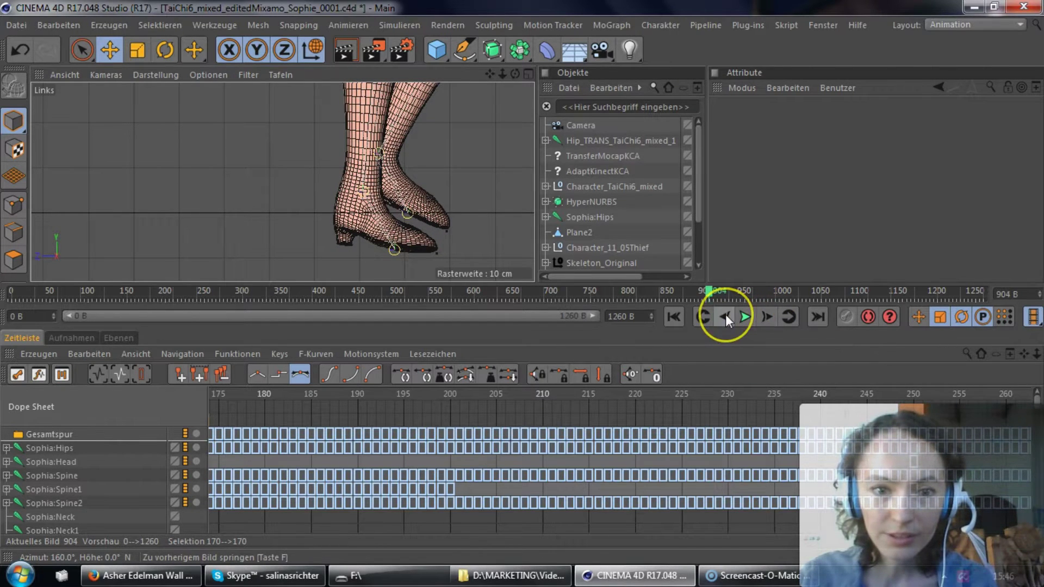
left_click(725, 314)
left_click(726, 316)
left_click(726, 315)
left_click(726, 316)
left_click(726, 316)
left_click(726, 316)
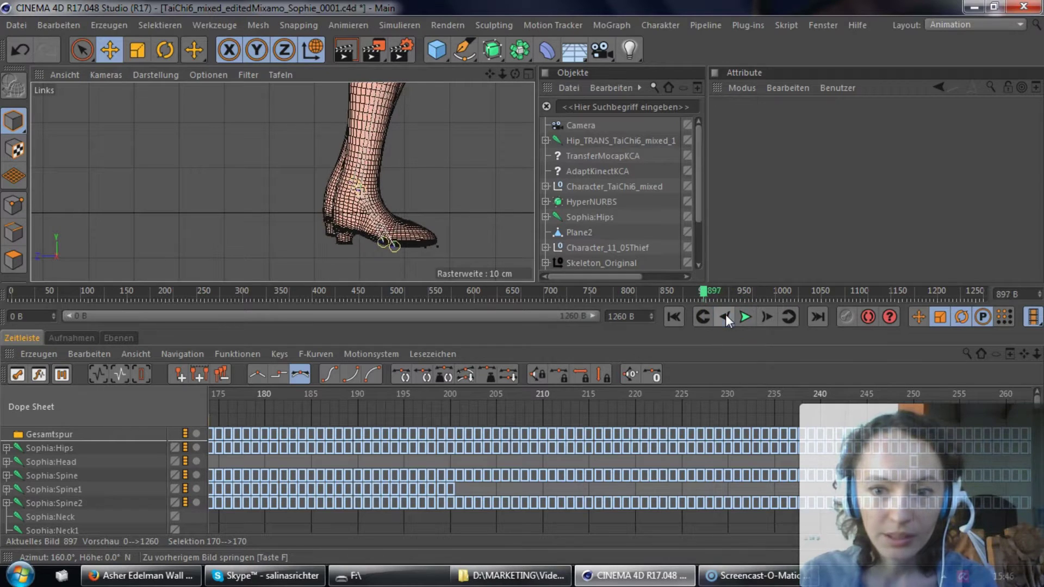
left_click(726, 315)
left_click(725, 315)
left_click(726, 316)
left_click(726, 315)
left_click(725, 316)
left_click(725, 315)
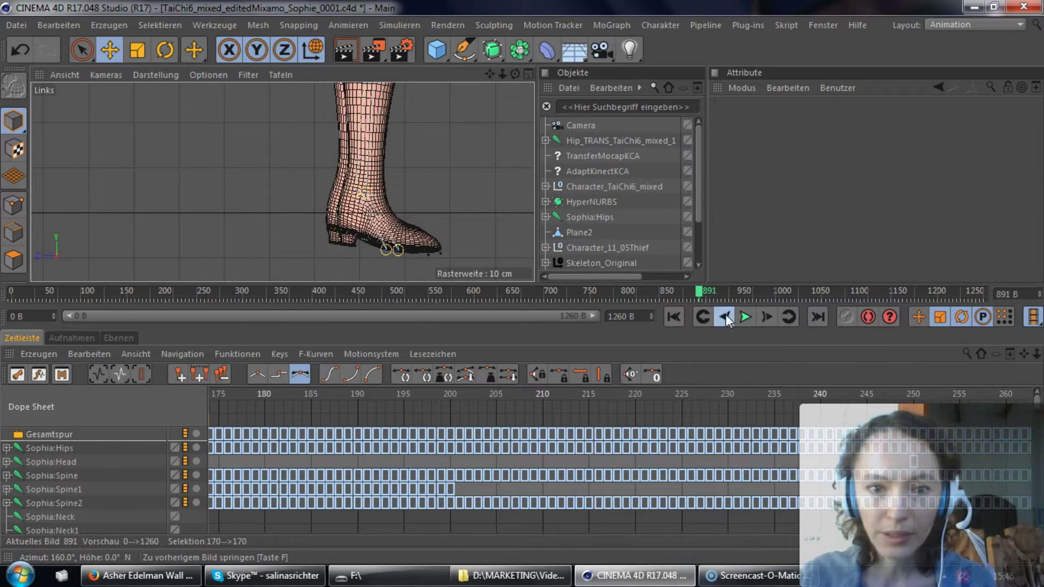
left_click(725, 315)
left_click(726, 316)
Play the animation from frame 890 to frame 911 to check the feet, and return the playhead to frame 900
left_click(749, 315)
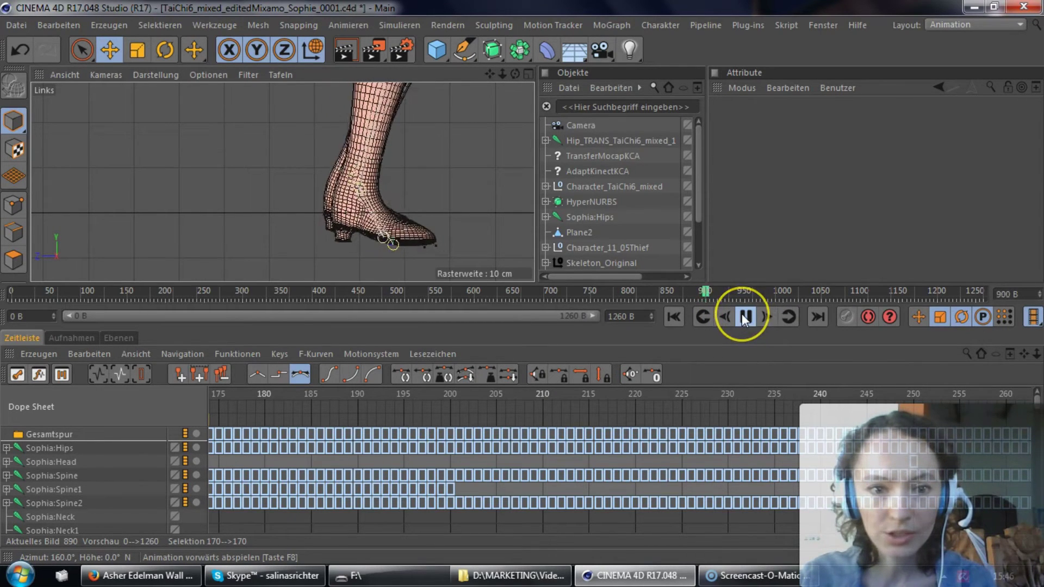
left_click(745, 316)
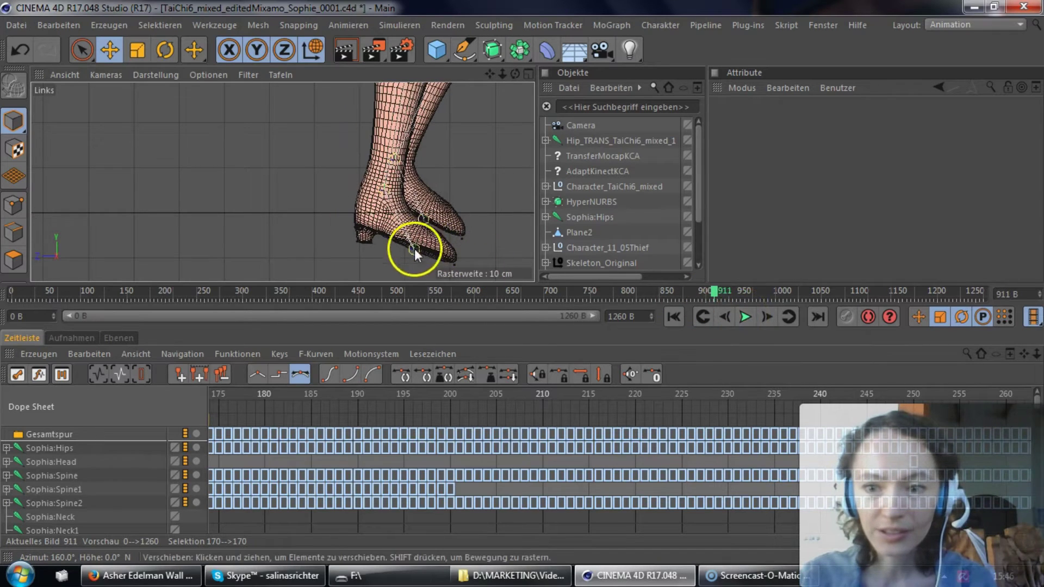
left_click_drag(736, 292, 710, 291)
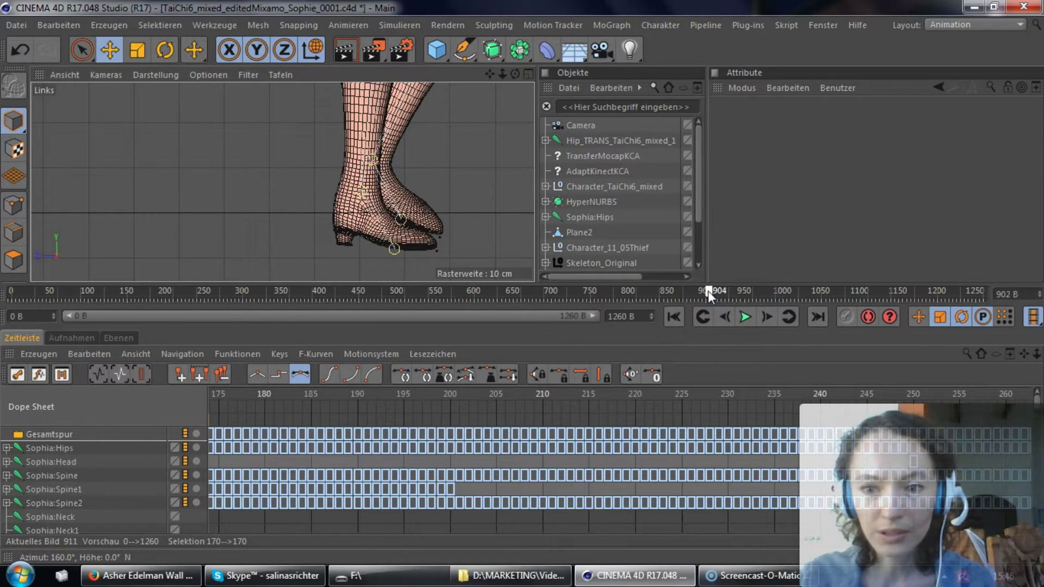
left_click_drag(709, 292, 708, 291)
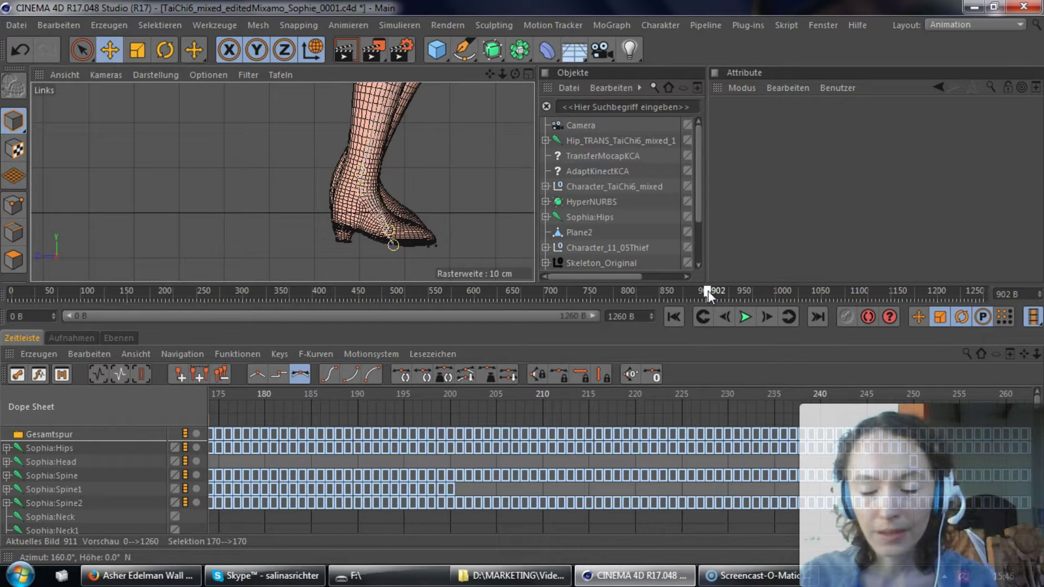
left_click_drag(708, 292, 706, 291)
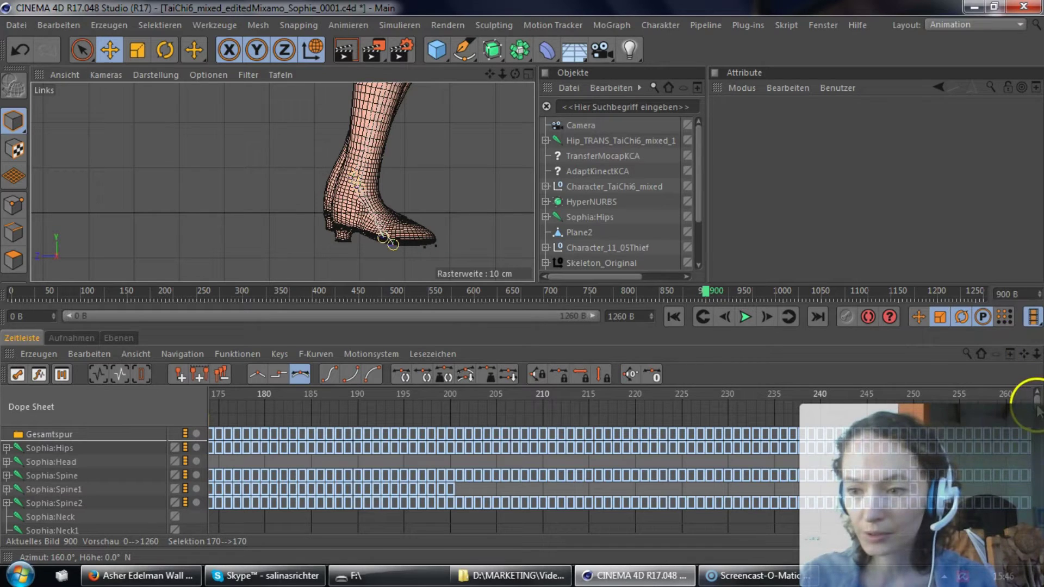
Select the Sophia:RightUpLeg joint in the Sophia:Hips hierarchy and expand all its child joints
mouse_move(490, 74)
left_mouse_down()
mouse_move(518, 291)
mouse_move(487, 72)
left_mouse_up()
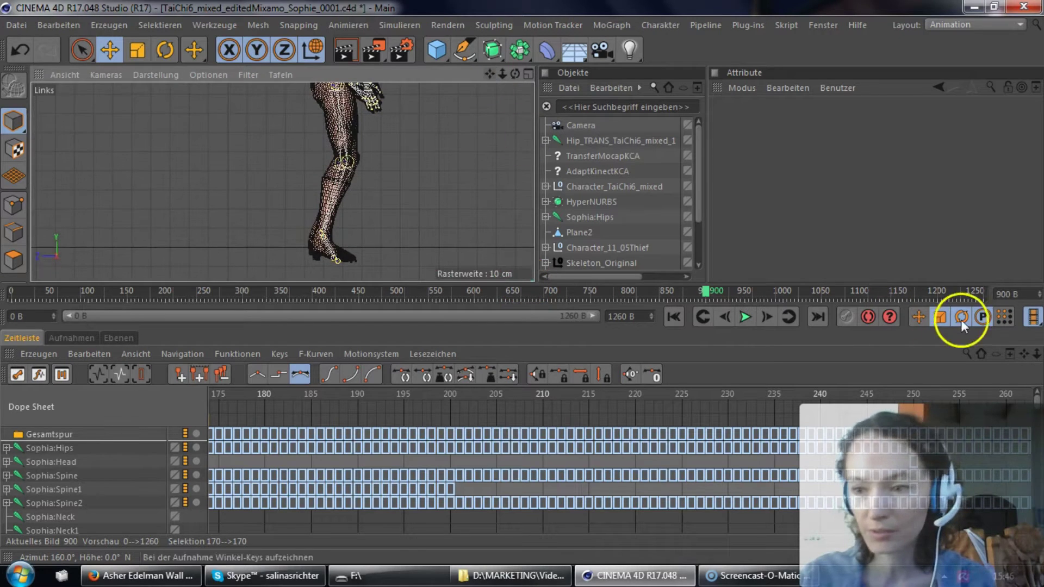
left_click(546, 217)
left_click_drag(696, 155, 700, 240)
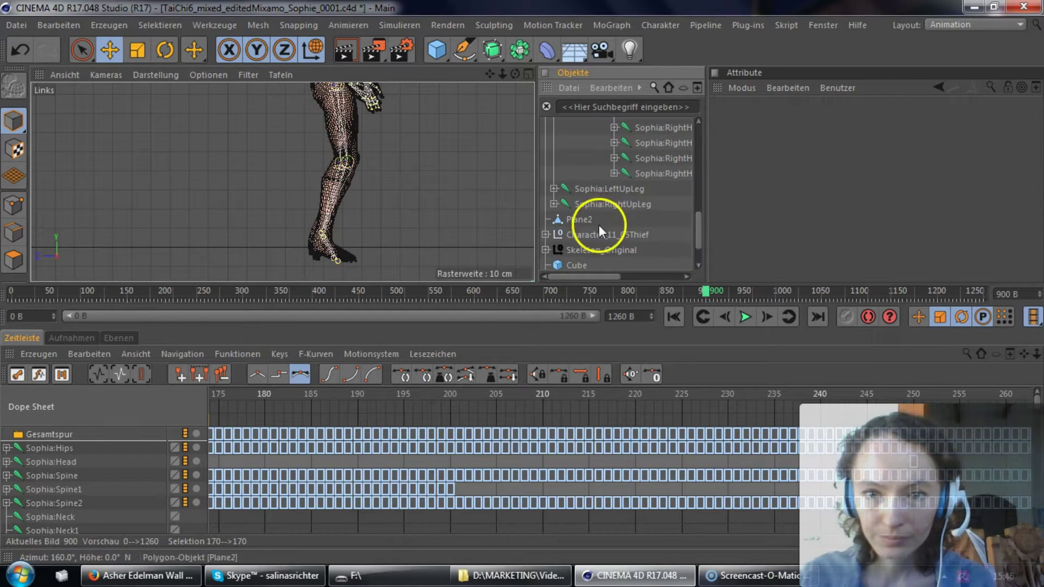
left_click(589, 204)
left_click(554, 204)
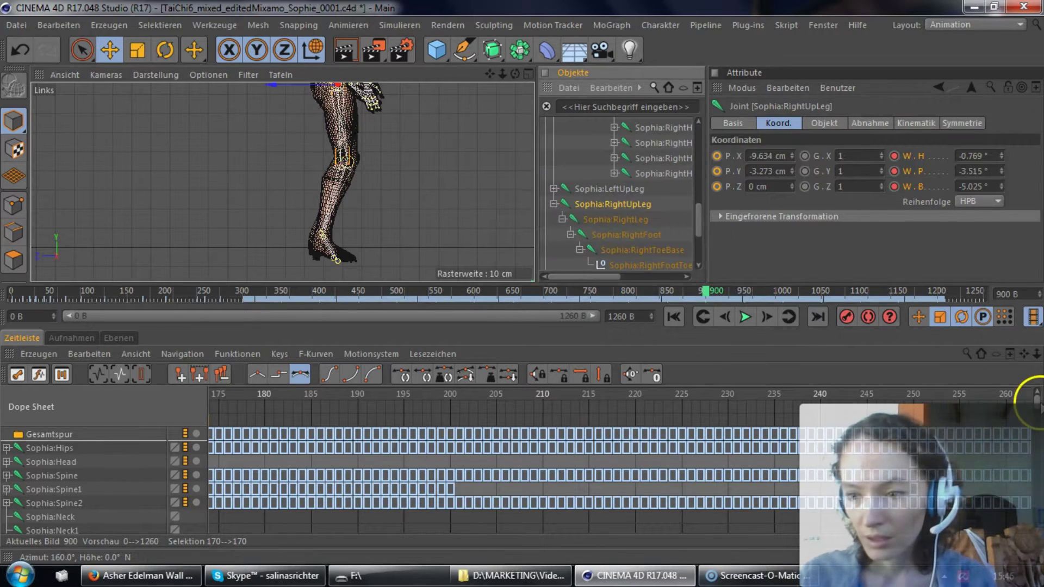
Select the Sophia:RightUpLeg key at frame 900 in the dope sheet and move the playhead to frame 910
left_click_drag(1038, 401, 1037, 482)
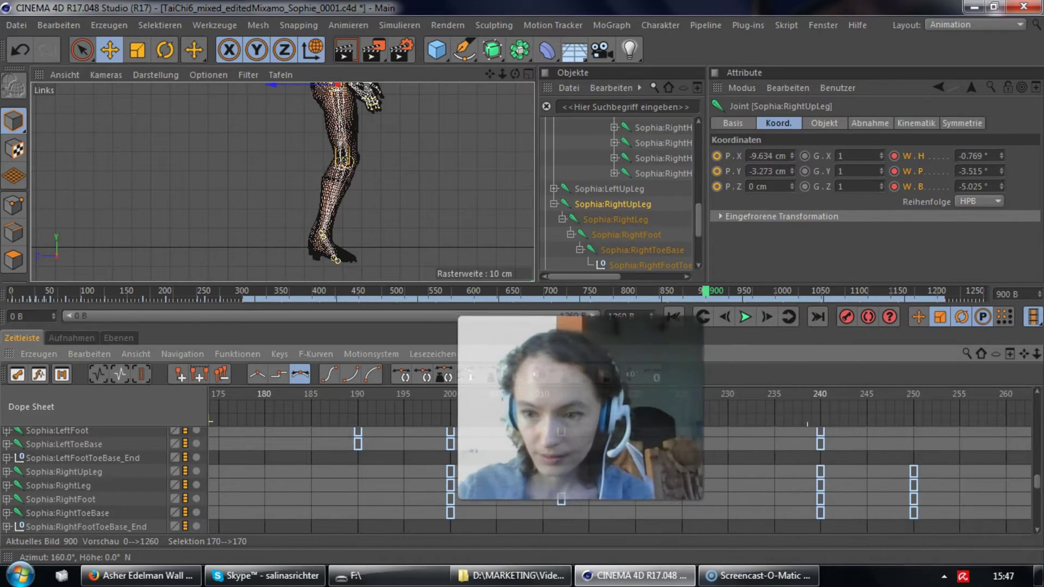
mouse_move(1024, 354)
left_mouse_down()
mouse_move(39, 377)
mouse_move(0, 364)
mouse_move(767, 359)
mouse_move(256, 392)
mouse_move(0, 350)
mouse_move(679, 350)
mouse_move(408, 360)
mouse_move(0, 355)
mouse_move(925, 352)
mouse_move(682, 352)
mouse_move(841, 354)
mouse_move(730, 353)
left_mouse_up()
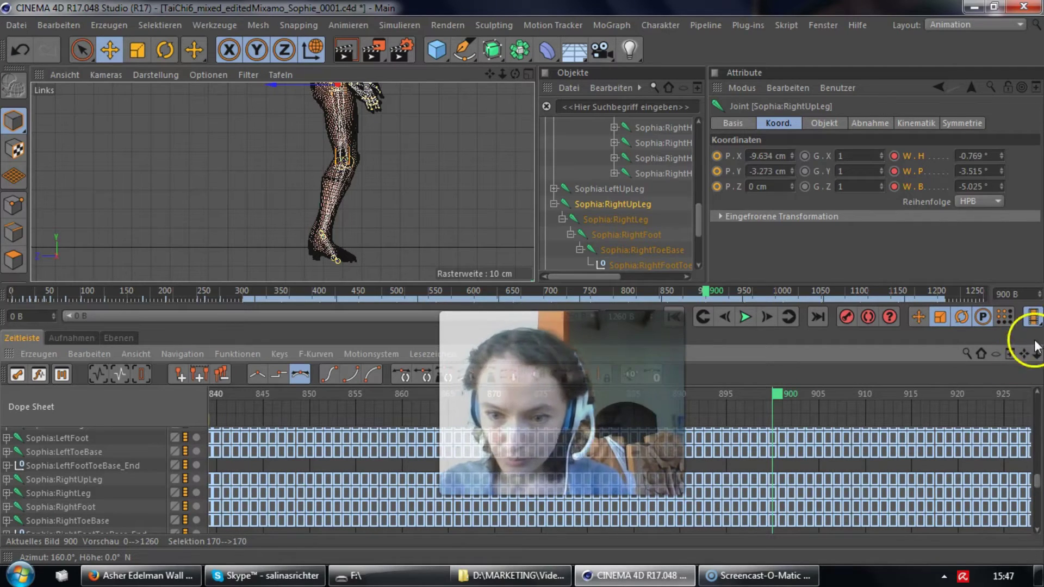
left_click(773, 480)
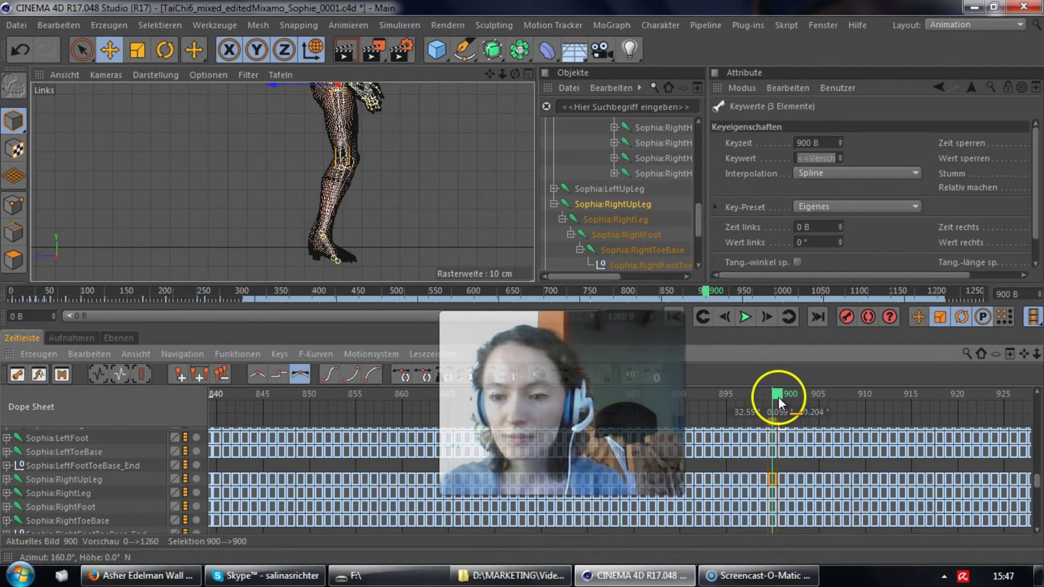
left_click_drag(783, 397, 877, 403)
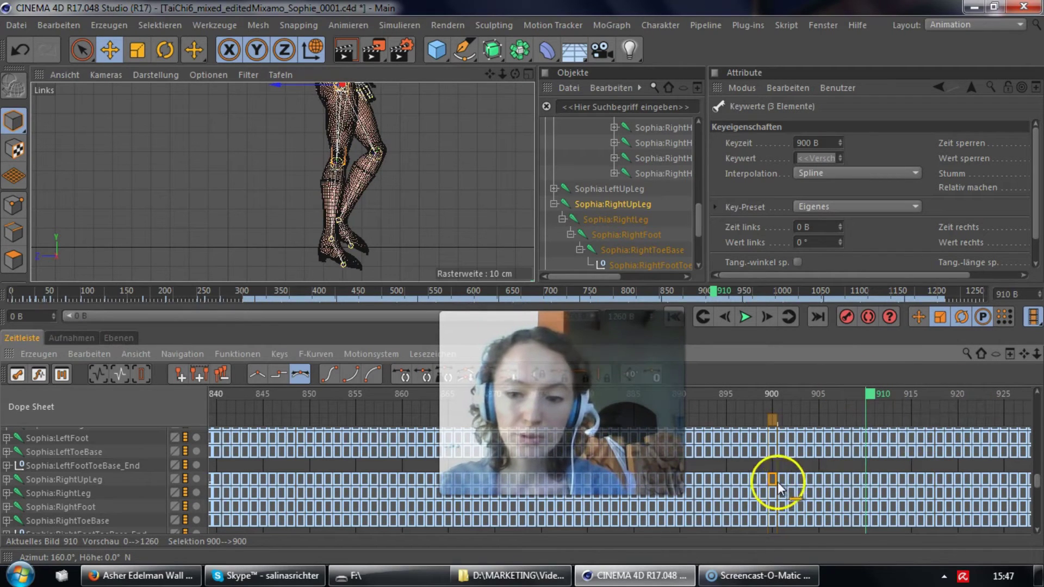
Delete the keys from frame 901 to 909 on the Sophia:RightUpLeg, RightLeg, RightFoot and RightToeBase tracks
mouse_move(781, 480)
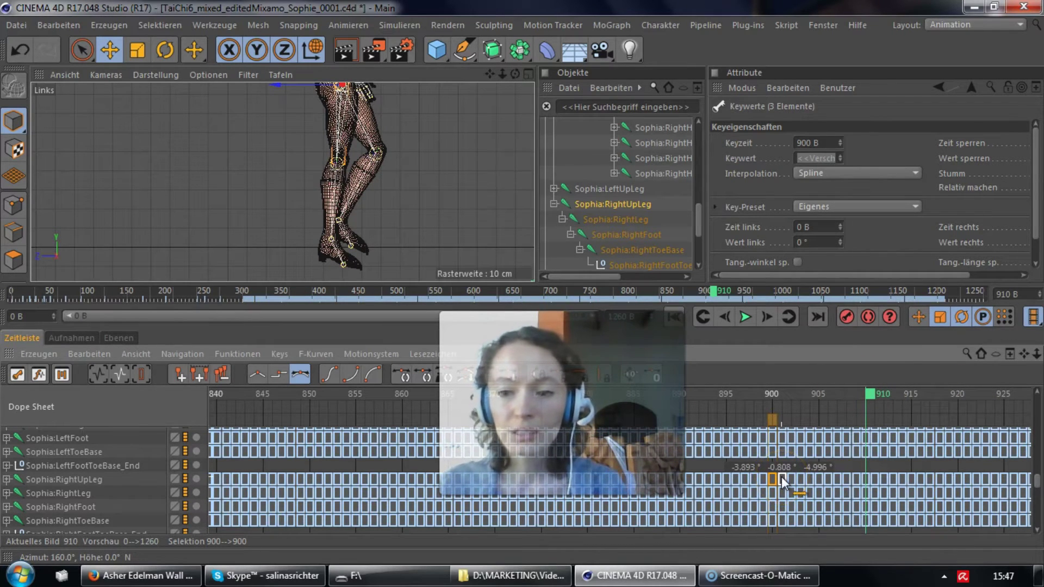
left_click(782, 476)
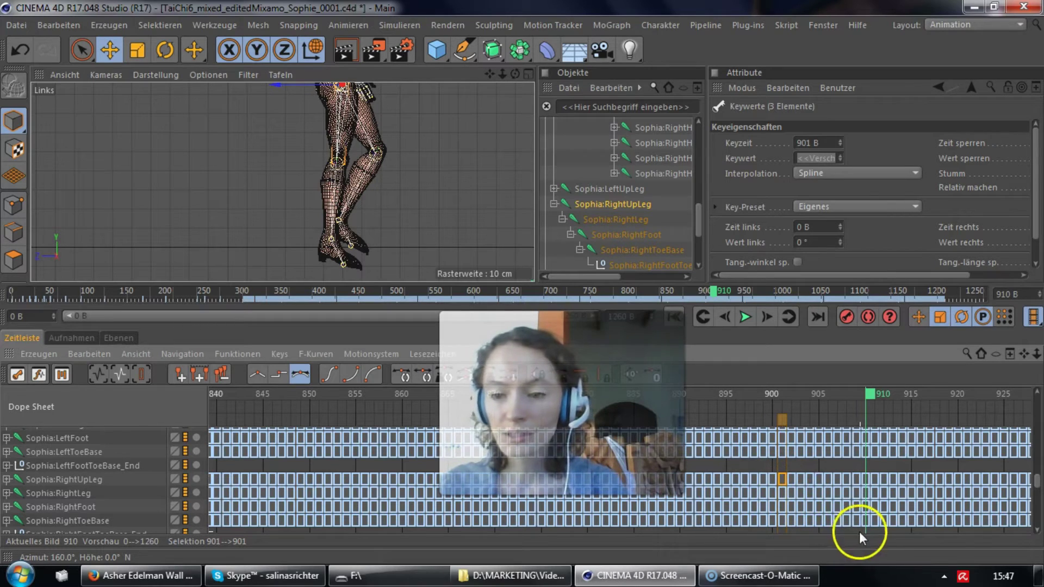
left_click_drag(860, 534, 857, 521)
mouse_move(820, 493)
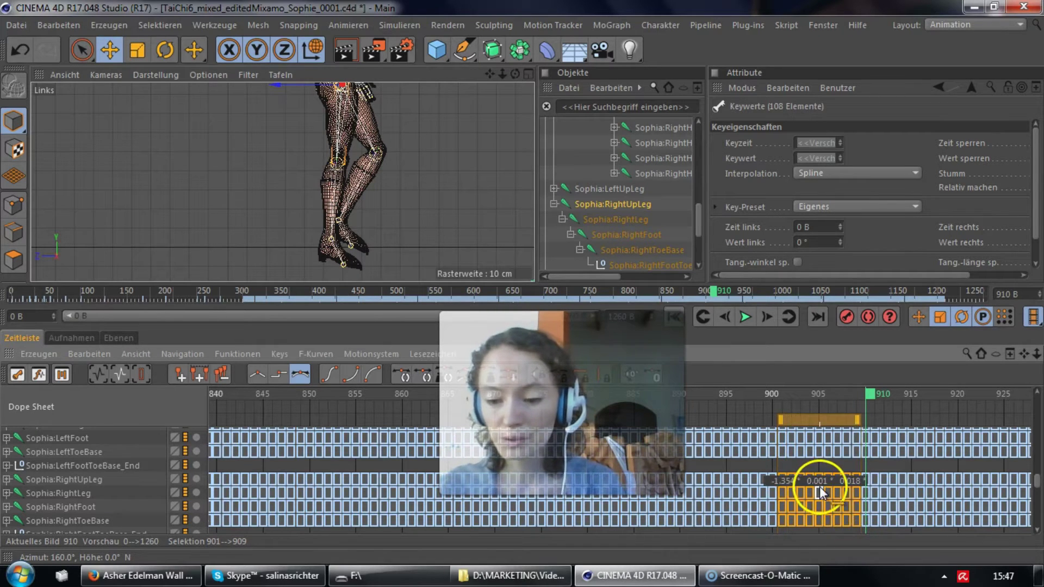
key("Delete")
Copy the frame 900 keys of the four right leg tracks to frame 910 and move the playhead to frame 911
left_click_drag(772, 477, 778, 517)
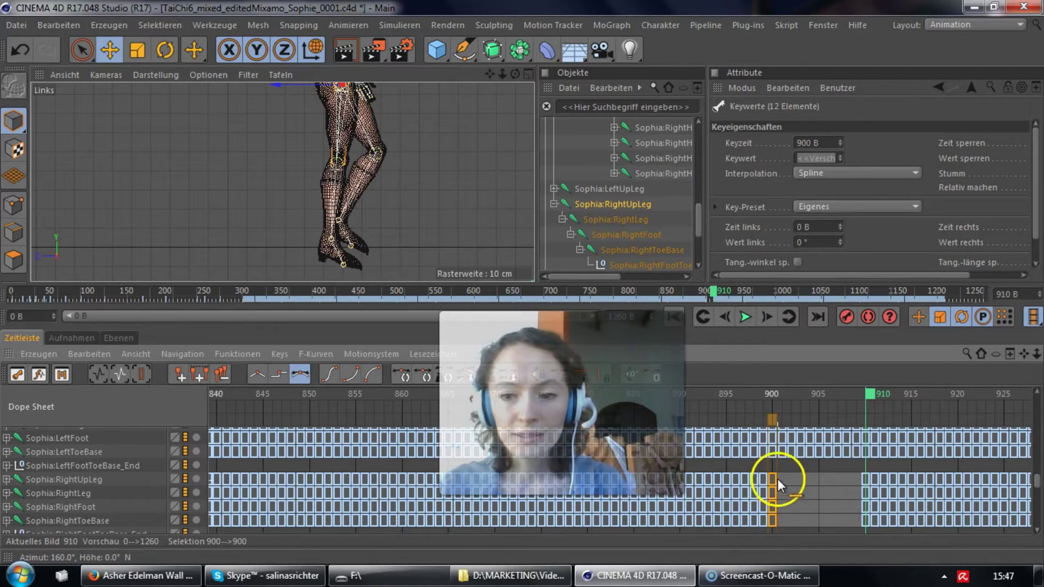
mouse_move(775, 477)
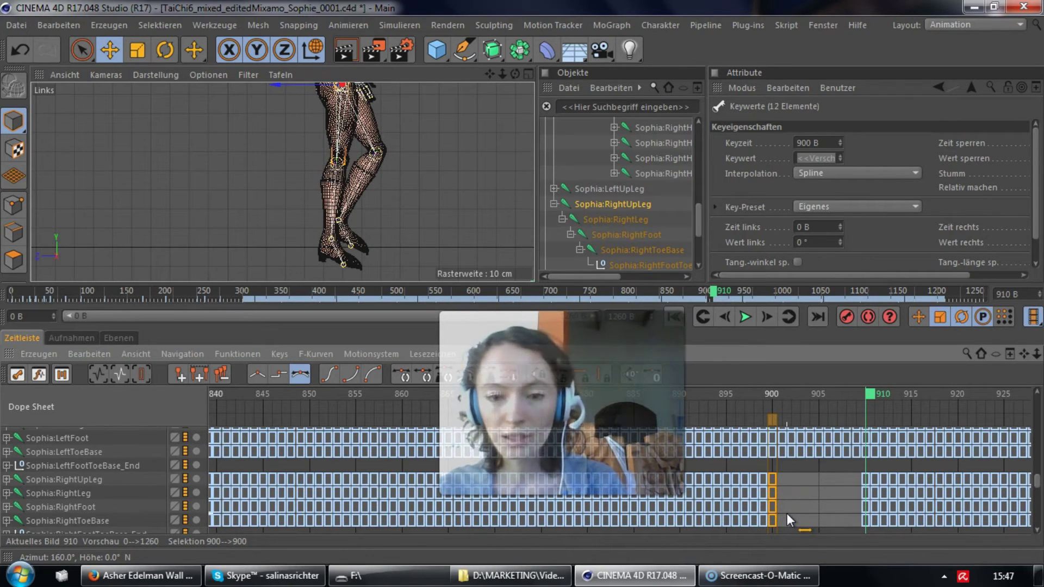
left_click_drag(776, 493, 861, 475)
mouse_move(872, 399)
left_mouse_down()
mouse_move(779, 399)
mouse_move(879, 399)
left_mouse_up()
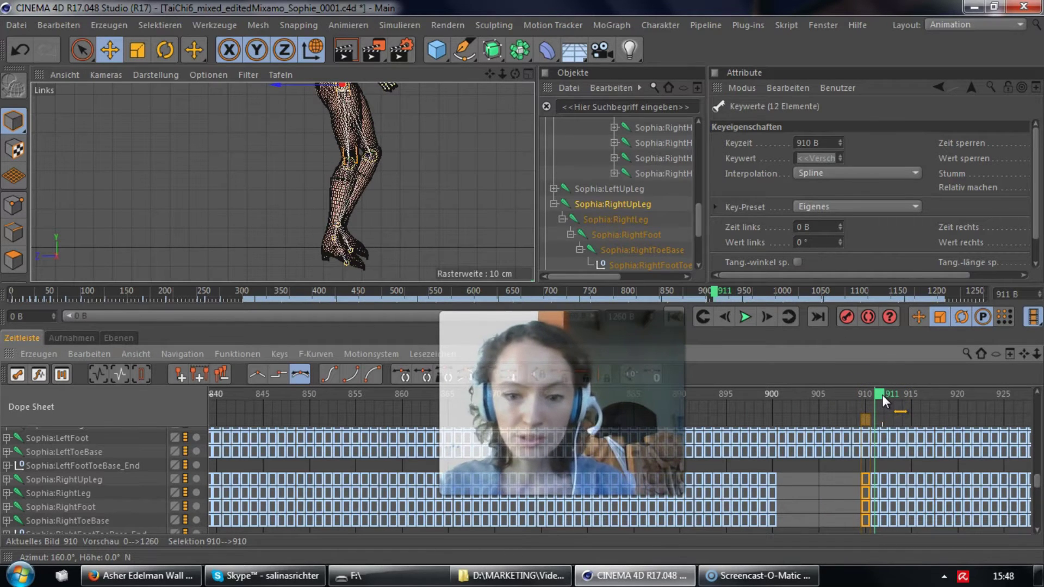
Move the playhead to frame 900, select the Sophia:Hips joint and expand its position tracks in the dope sheet
left_click_drag(882, 395, 784, 412)
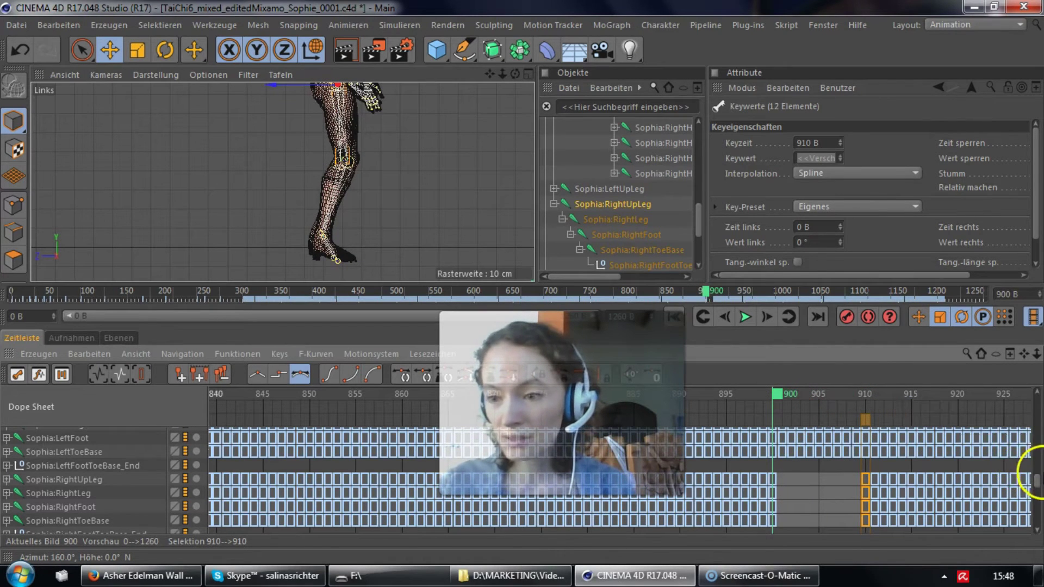
left_click_drag(1039, 481, 1028, 385)
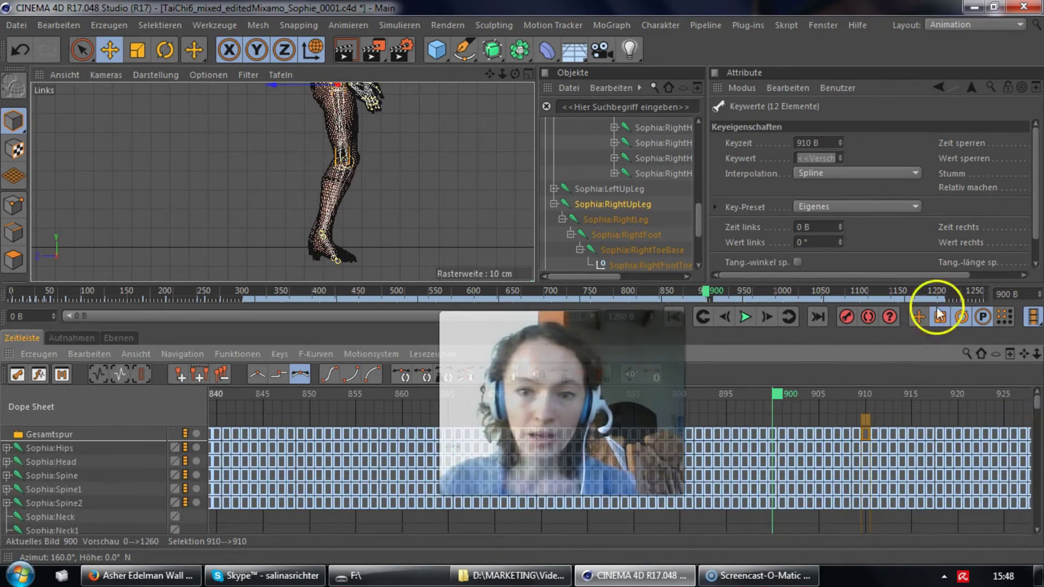
left_click_drag(699, 217, 712, 152)
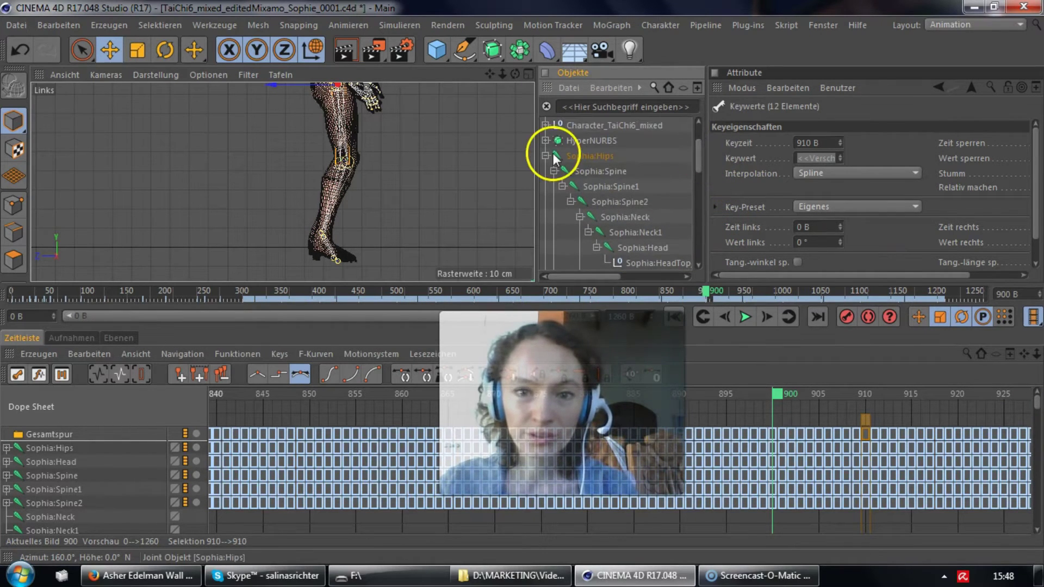
left_click(596, 158)
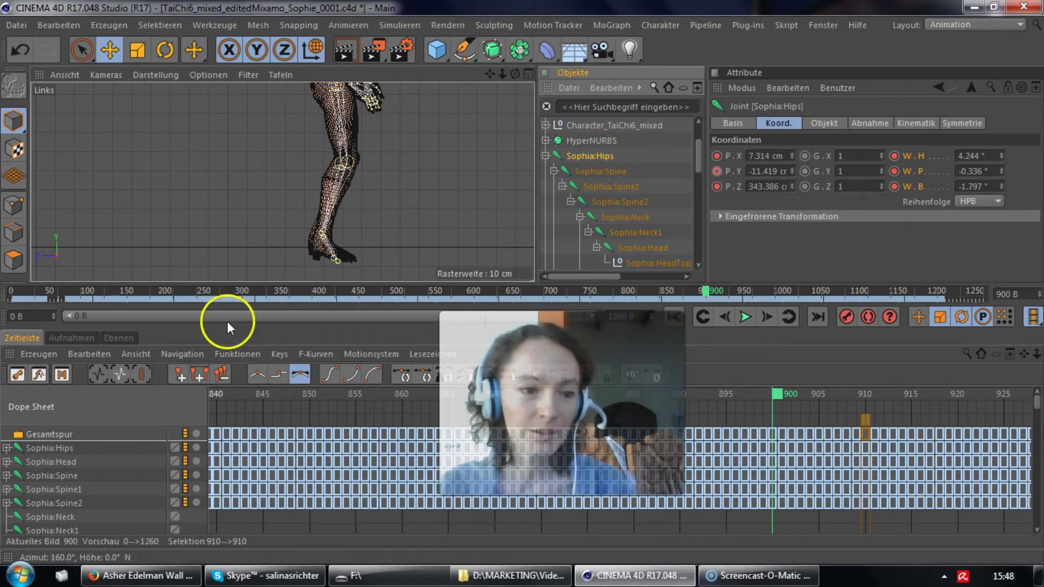
left_click(5, 449)
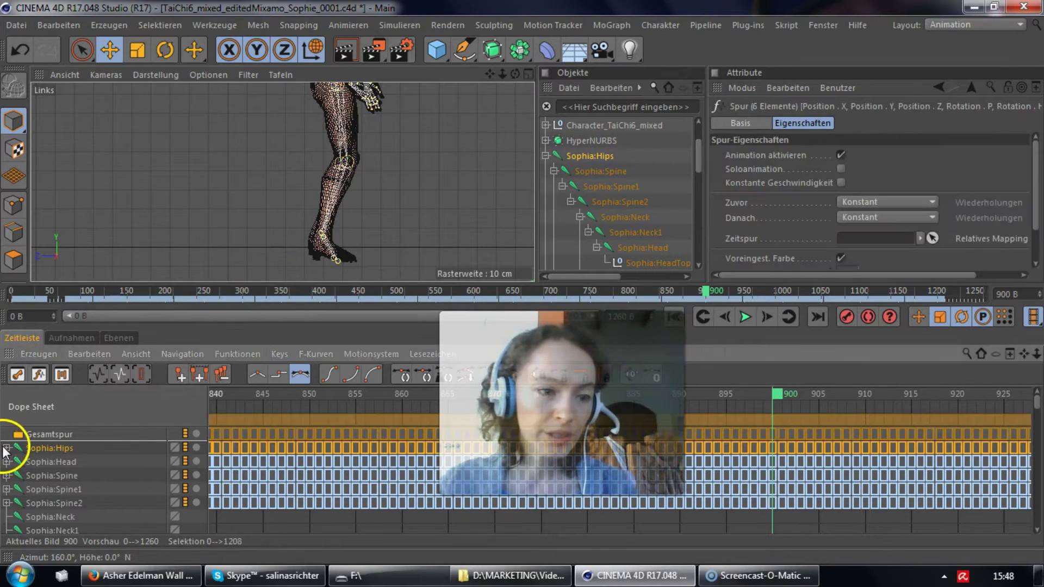
left_click(8, 448)
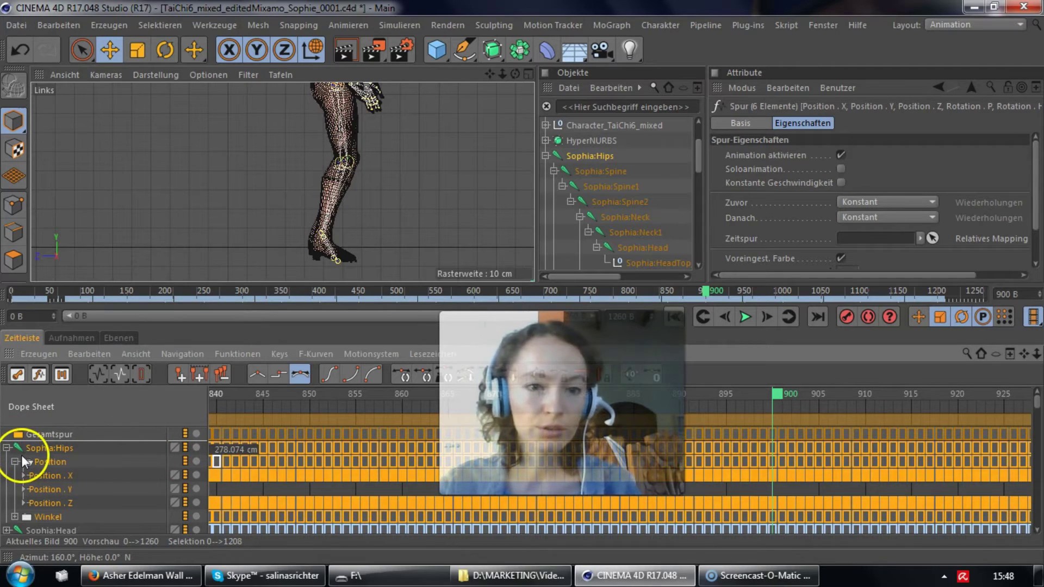
Bring the Sophia:Hips joint's axes into view to identify the travel direction, and select its Position . Z track in the dope sheet
mouse_move(489, 576)
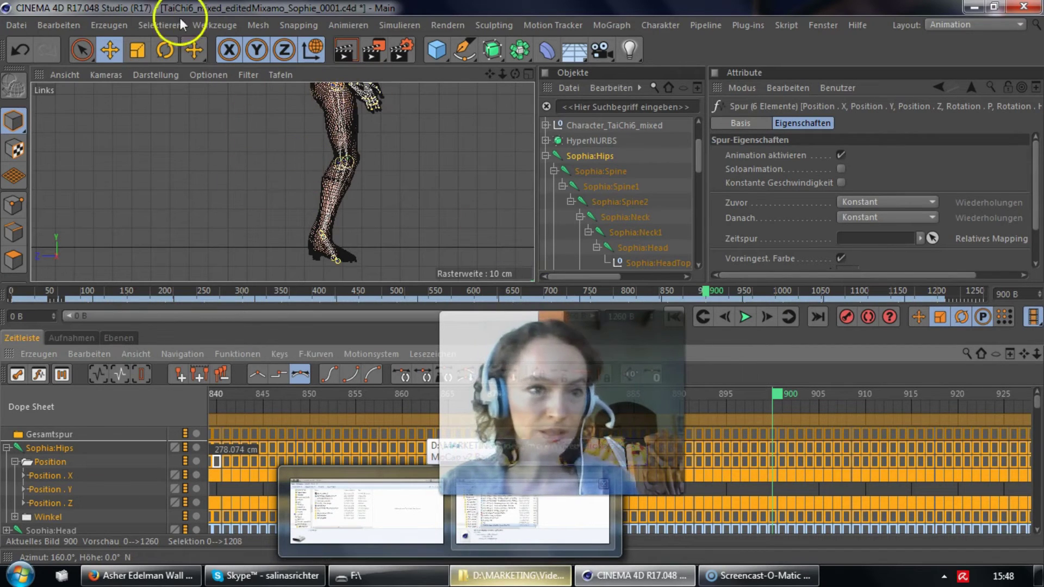
left_click(576, 154)
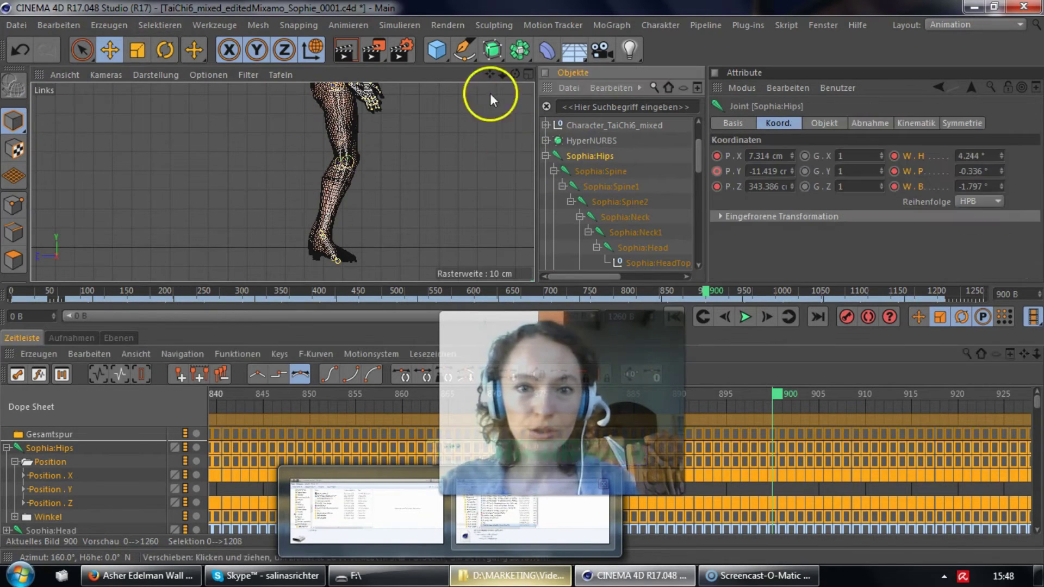
left_click_drag(489, 74, 522, 283)
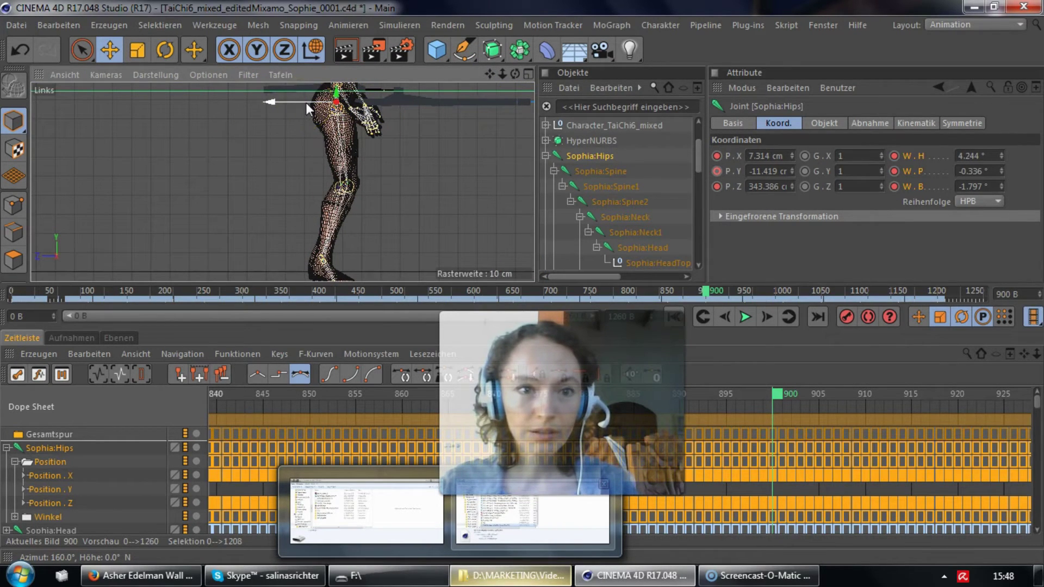
left_click(488, 136)
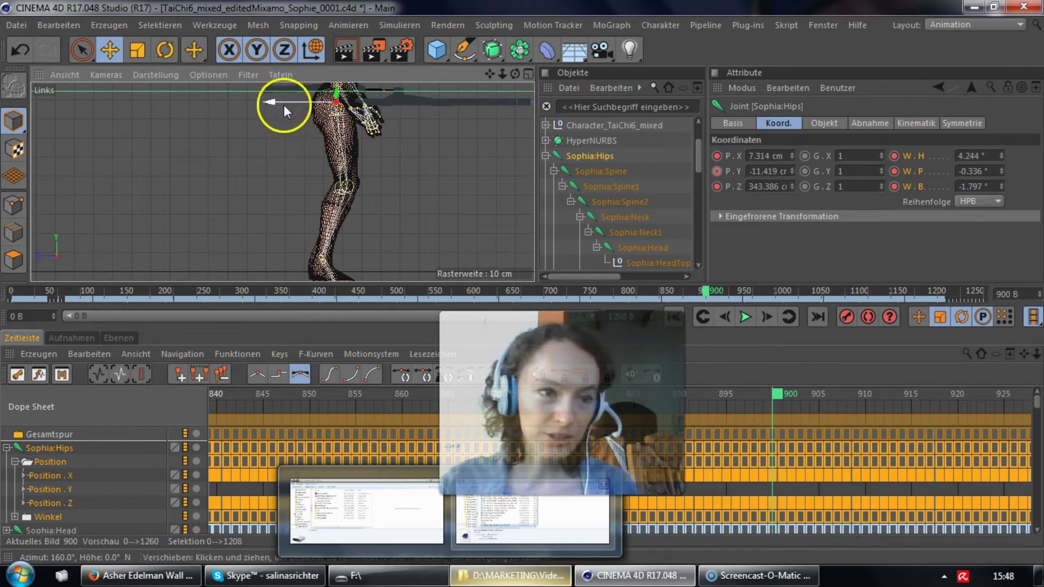
left_click(55, 502)
mouse_move(328, 433)
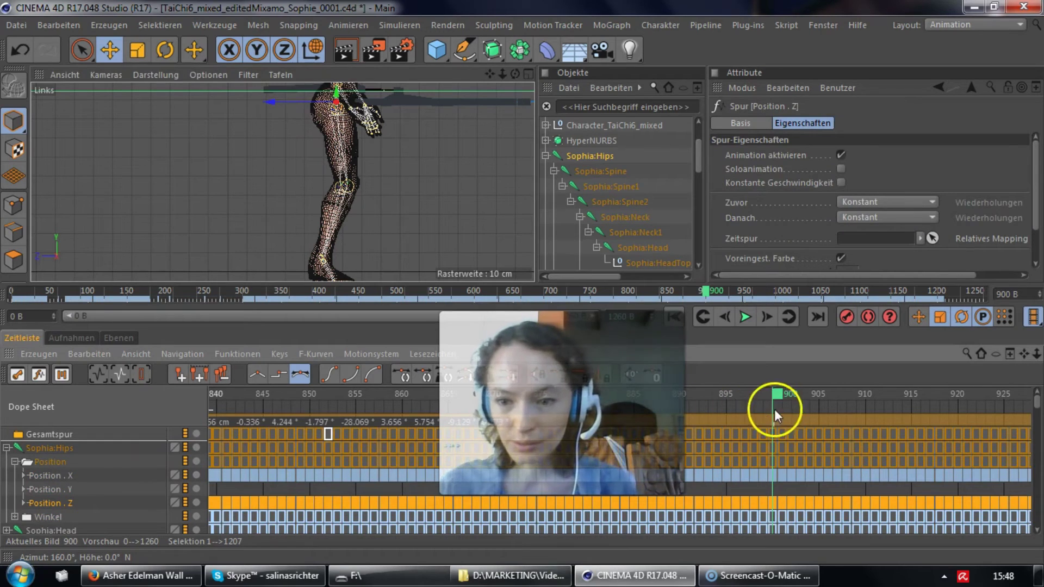
Delete the keys from frame 901 to 909 on the Sophia:Hips Position . Z track
mouse_move(775, 501)
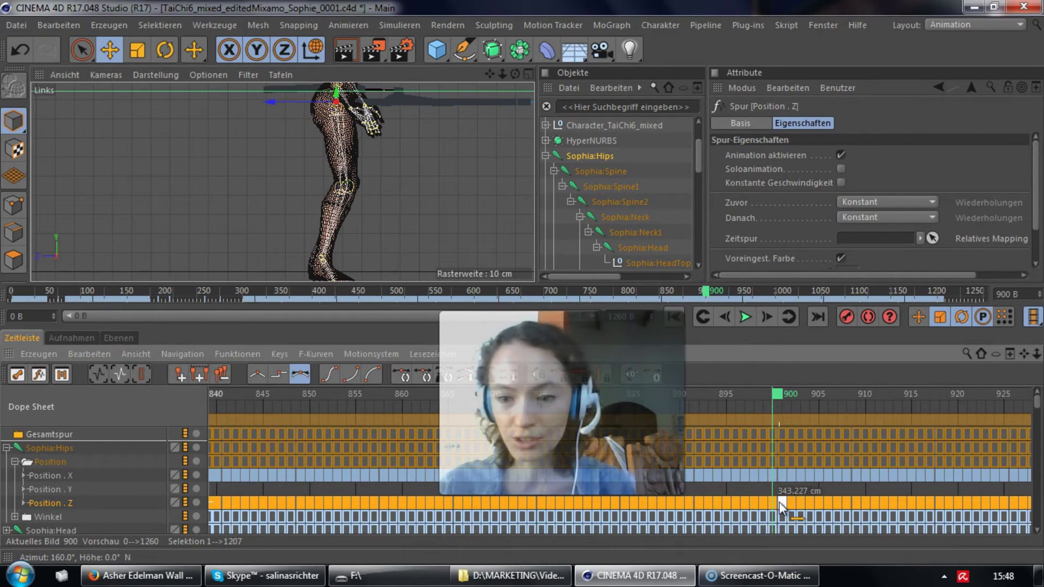
left_click(781, 501)
left_click(827, 501)
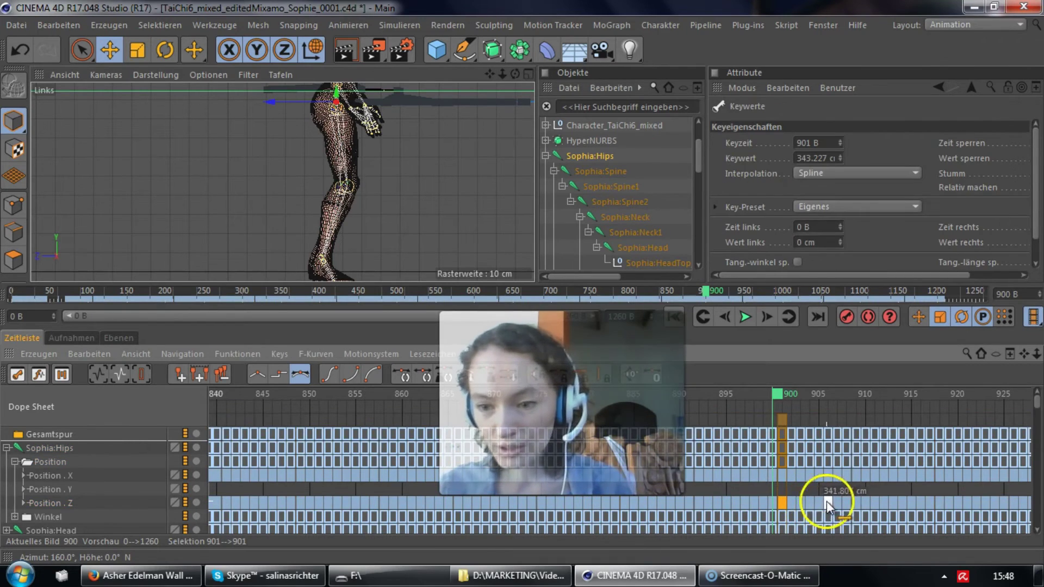
left_click(857, 503, "shift")
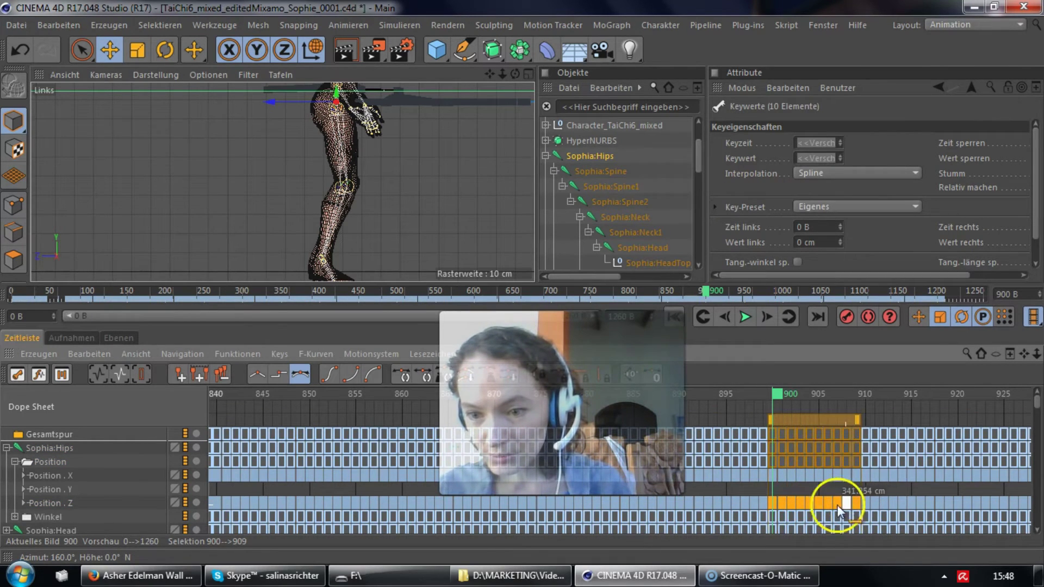
left_click(776, 502, "shift")
left_click(774, 502, "ctrl")
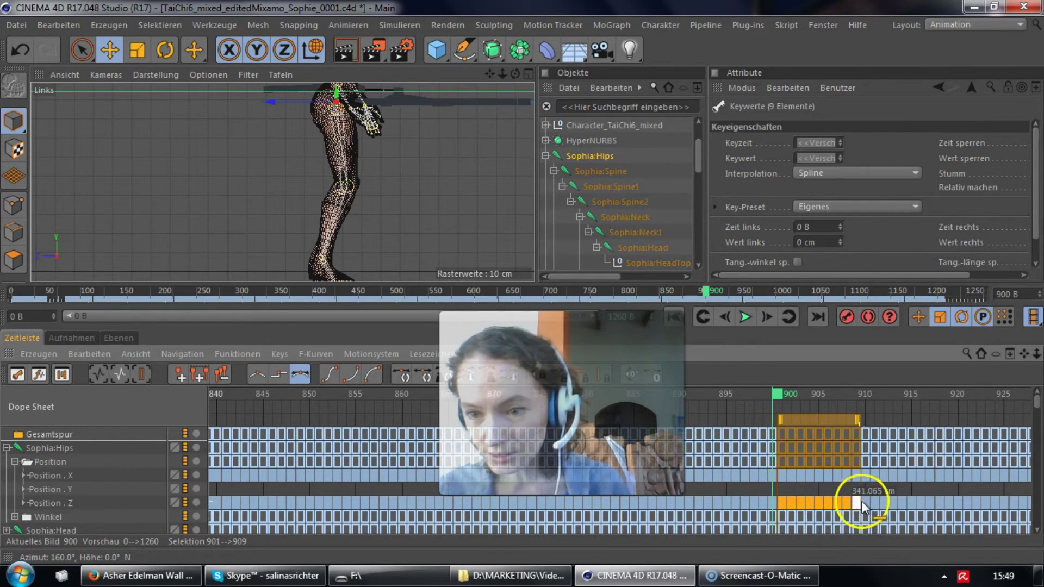
Copy the Sophia:Hips Position . Z key from frame 900 to frame 910 and move the playhead to frame 910
left_click(775, 502)
left_click_drag(776, 500, 865, 504, "ctrl")
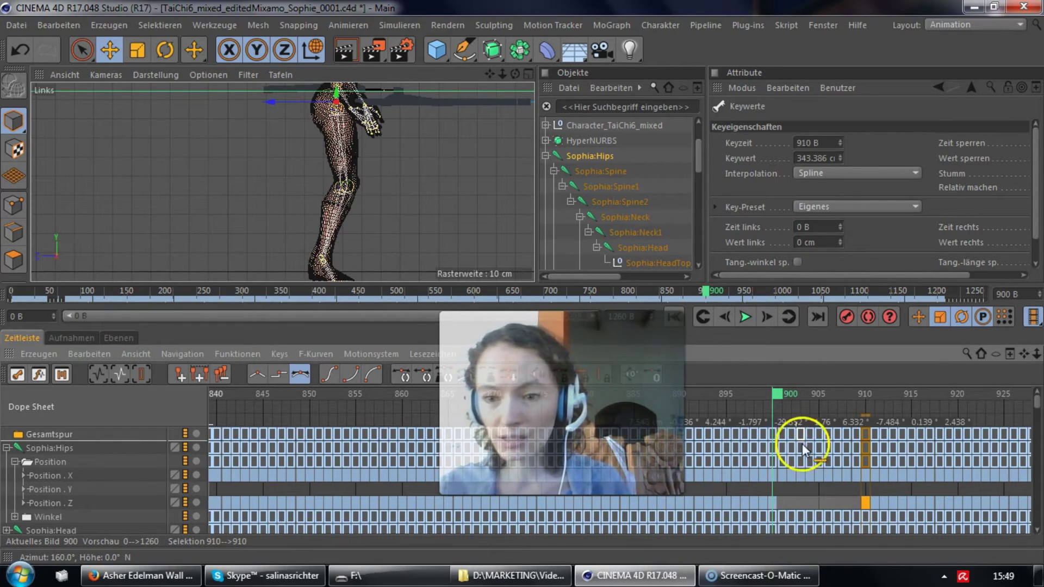
left_click_drag(781, 393, 786, 392)
left_click_drag(501, 75, 375, 248)
left_click_drag(776, 400, 872, 390)
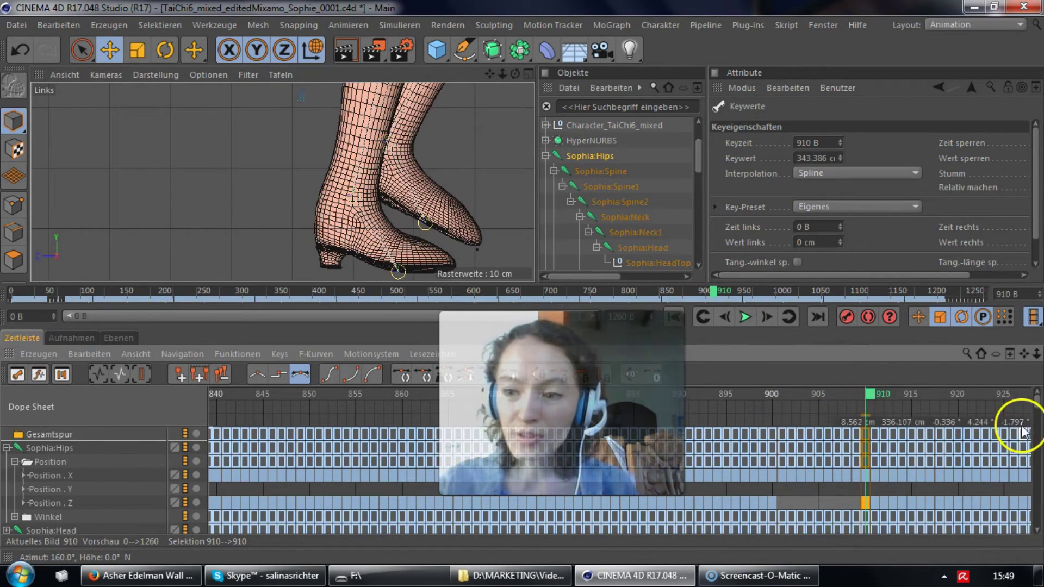
Rotate the Sophia:RightFoot joint at frame 910 to about H 1.8°, P -9.1° and B 0.9°, and record its rotation keys
left_click_drag(1036, 403, 1033, 490)
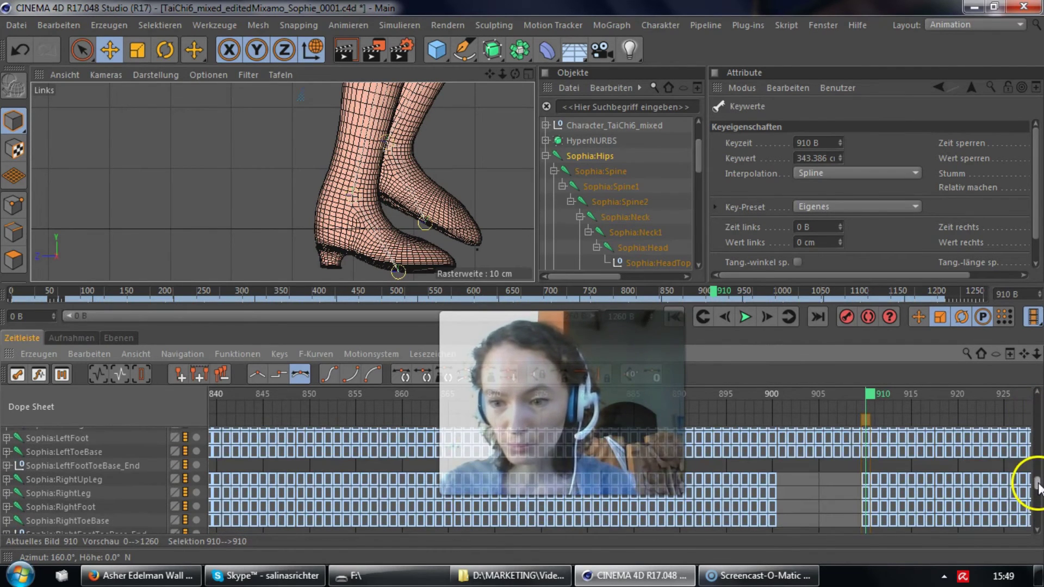
left_click_drag(695, 156, 711, 223)
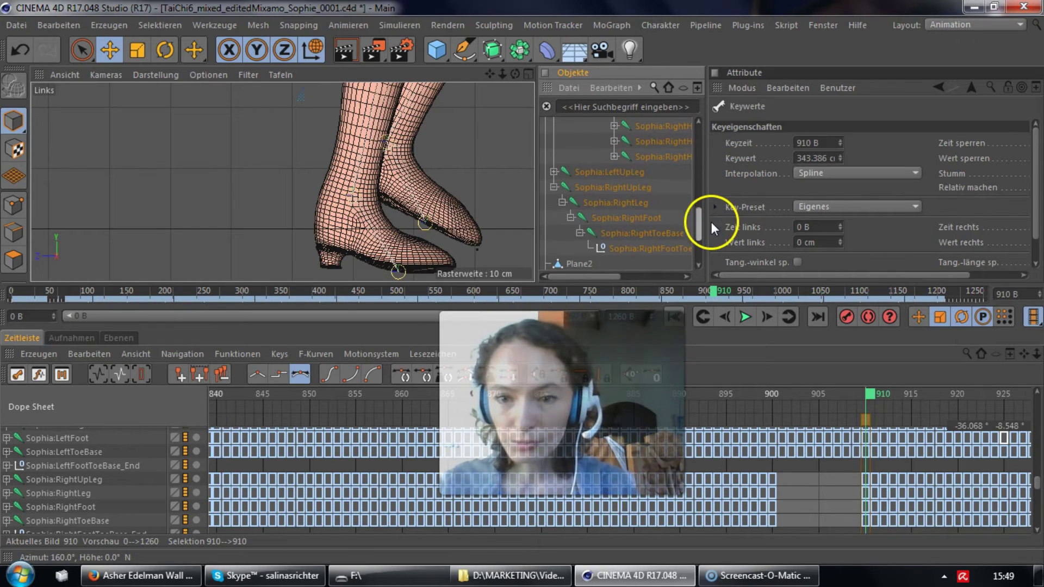
left_click(632, 173)
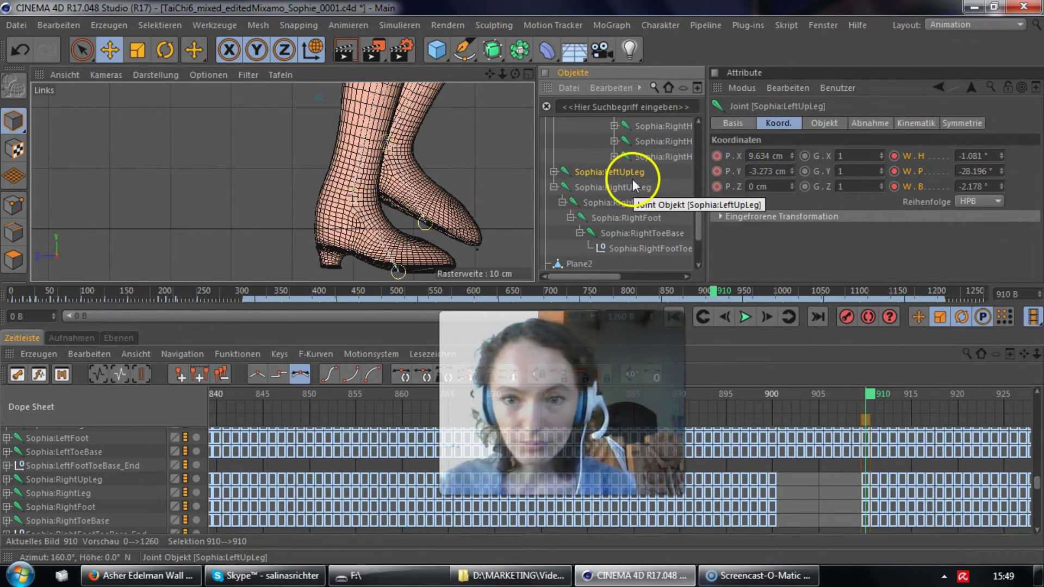
left_click(635, 217)
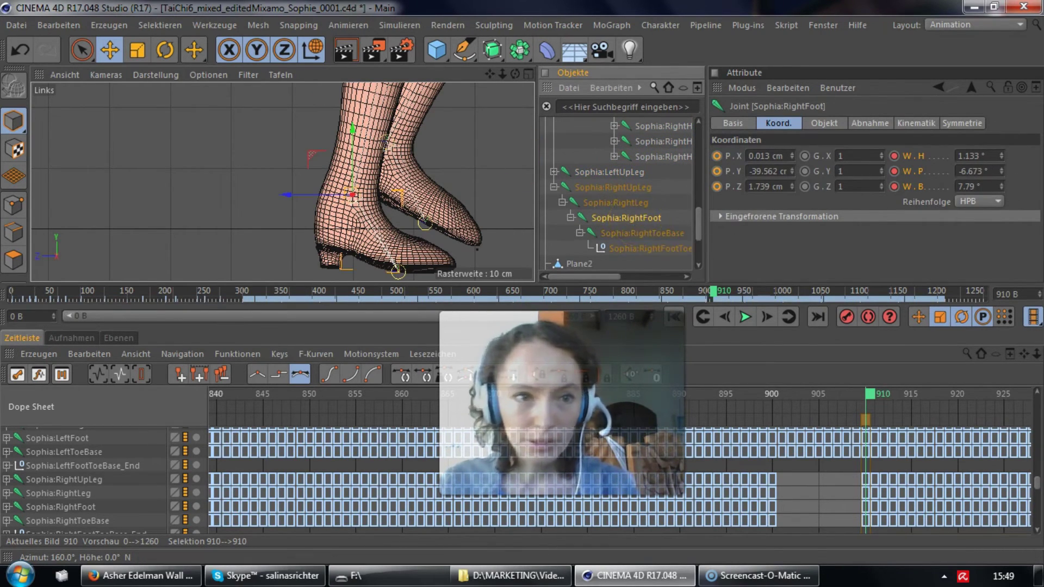
left_click(165, 51)
left_click(305, 102)
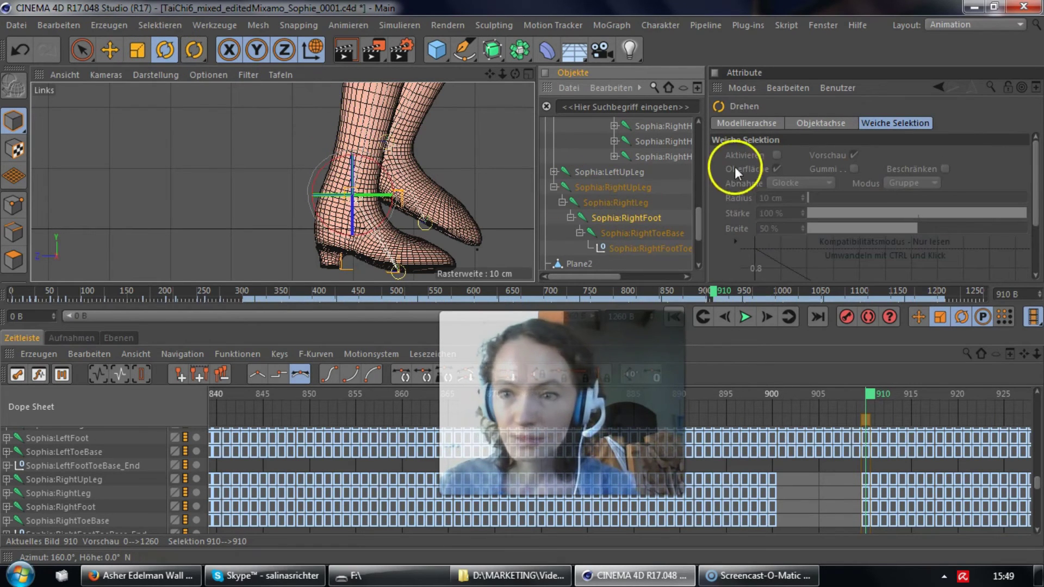
left_click(650, 218)
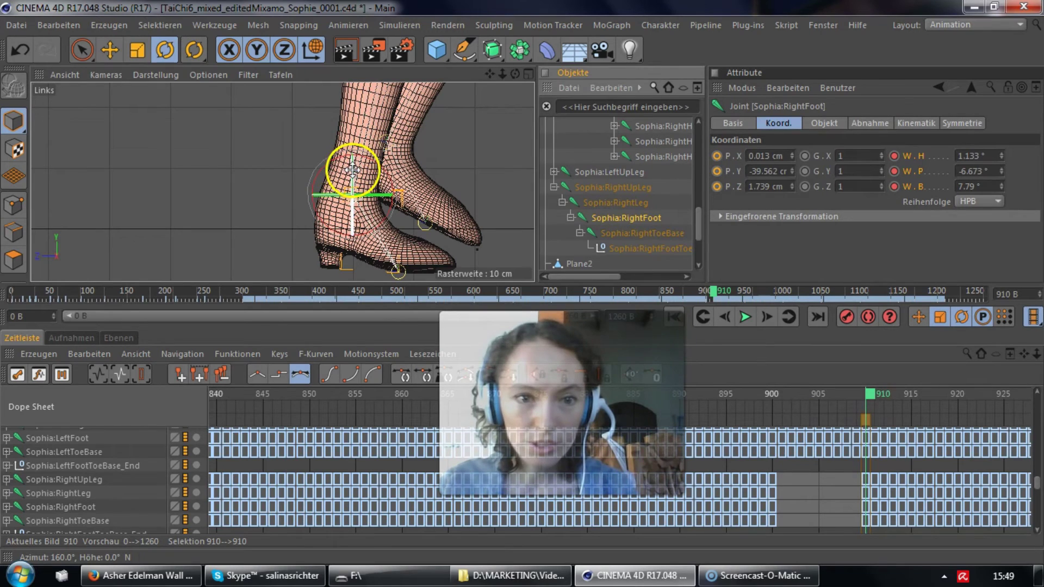
left_click_drag(351, 175, 355, 184)
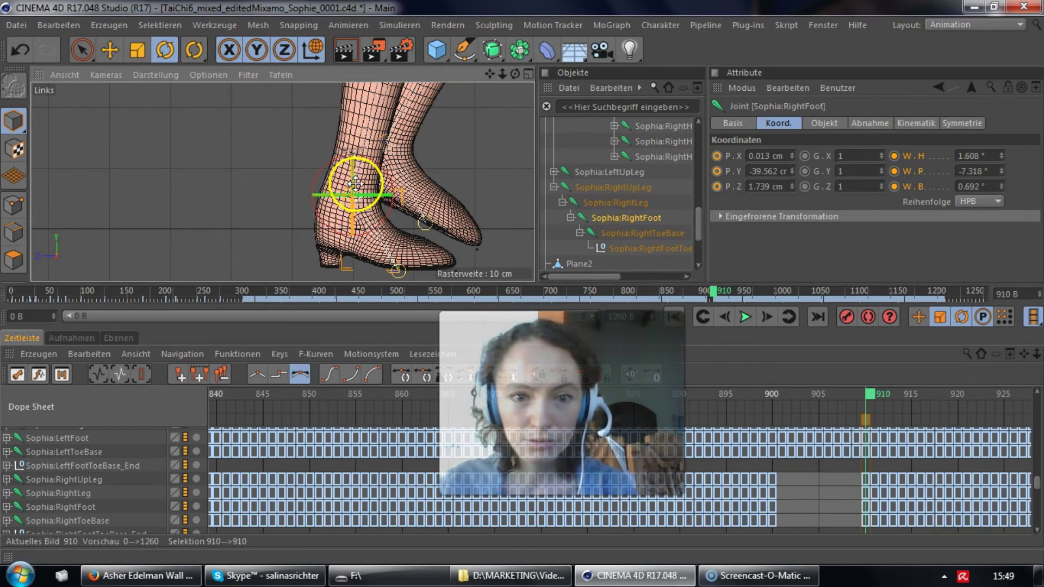
left_click(894, 171)
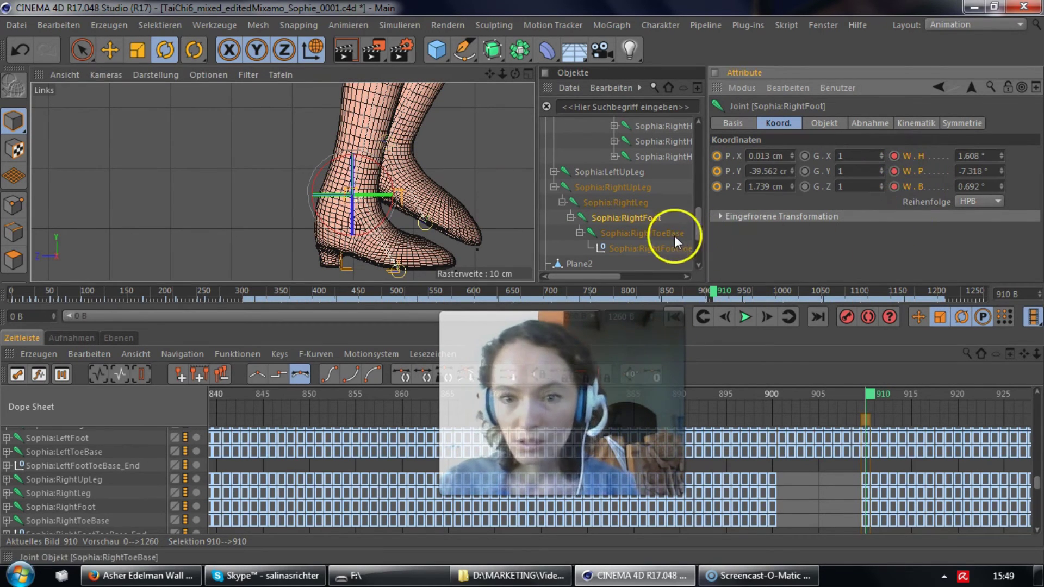
left_click_drag(393, 203, 391, 213)
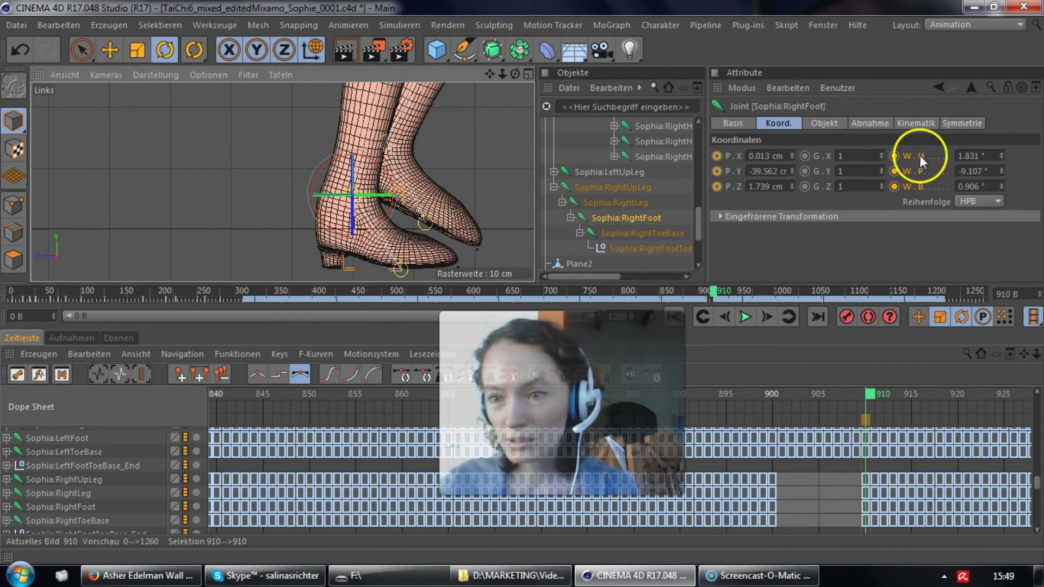
left_click(894, 156)
Rotate the Sophia:RightToeBase joint to about P 3.5° and B -1.0°, set H to 0°, and record its rotation keys at frame 910
left_click(660, 233)
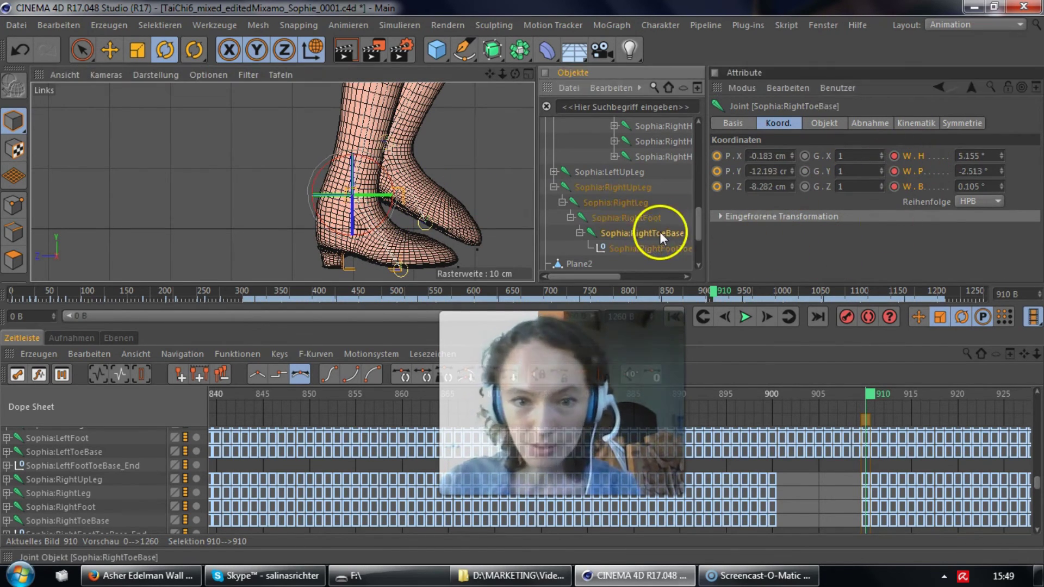
left_click_drag(426, 231, 428, 240)
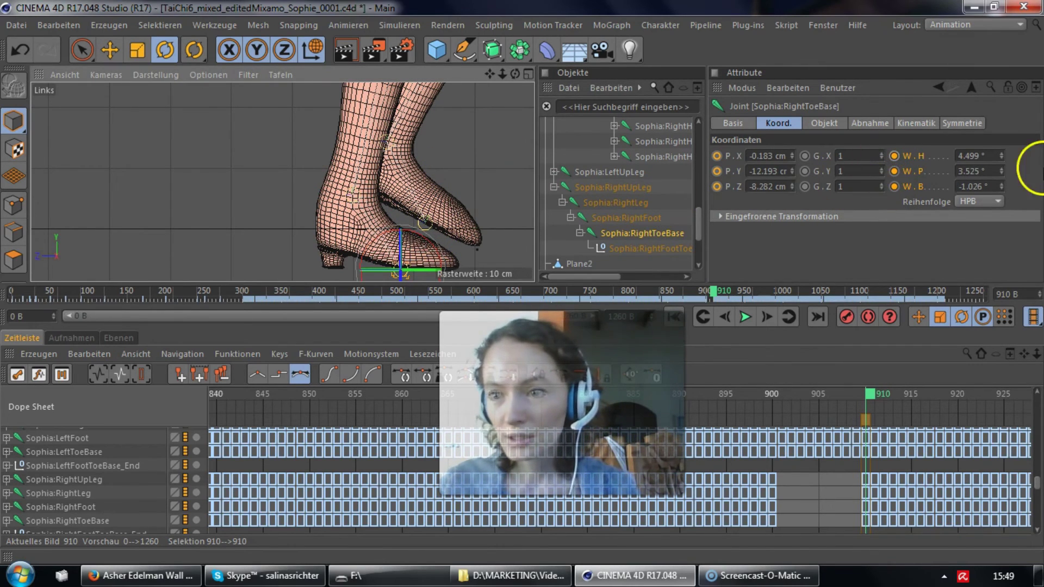
left_click(974, 156)
type("0")
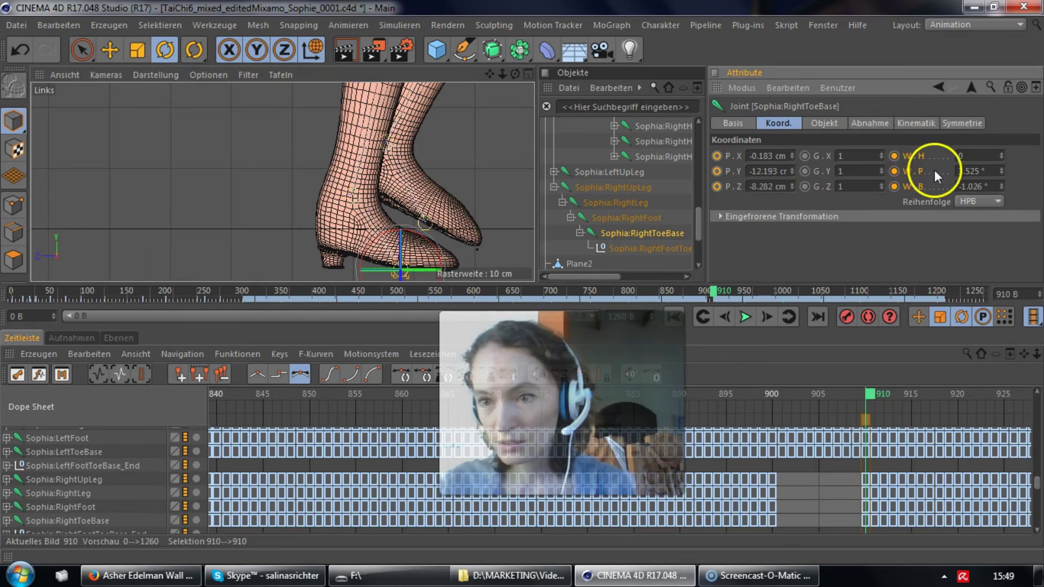
left_click(895, 156)
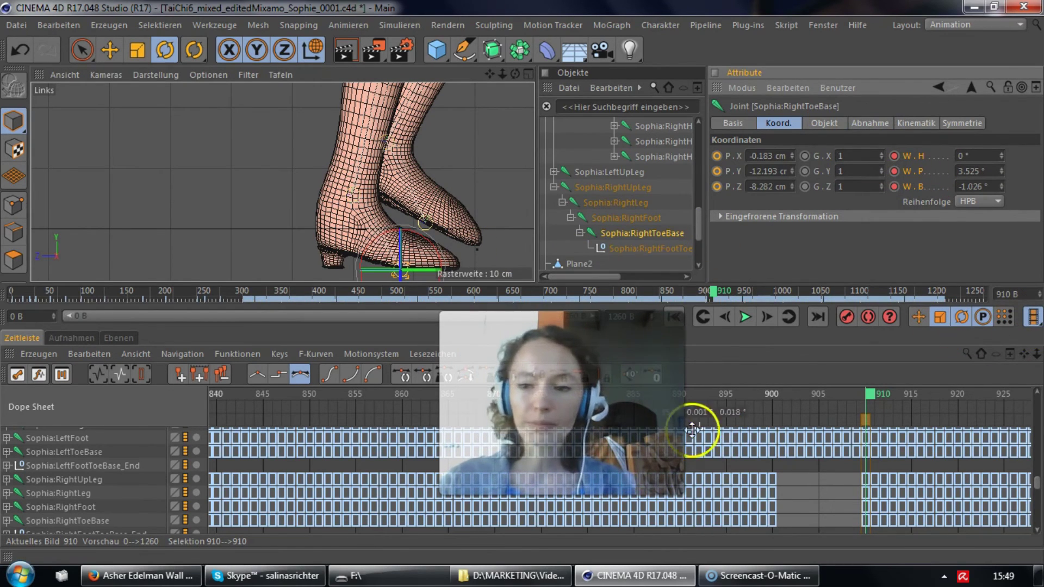
Scrub between frames 900 and 910 to check the edited hip and right foot motion
left_click_drag(869, 393, 771, 395)
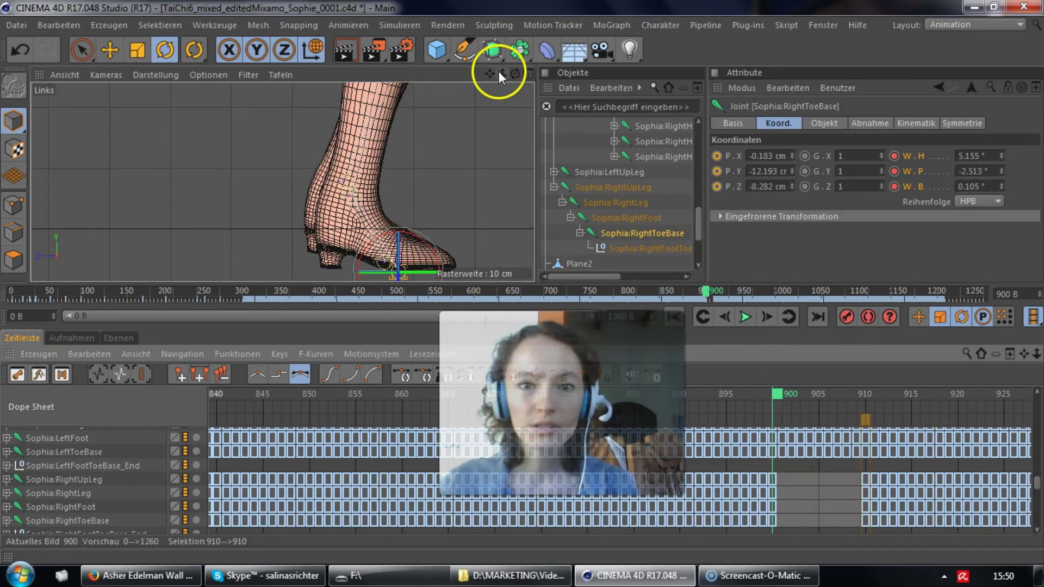
left_click_drag(501, 74, 521, 282)
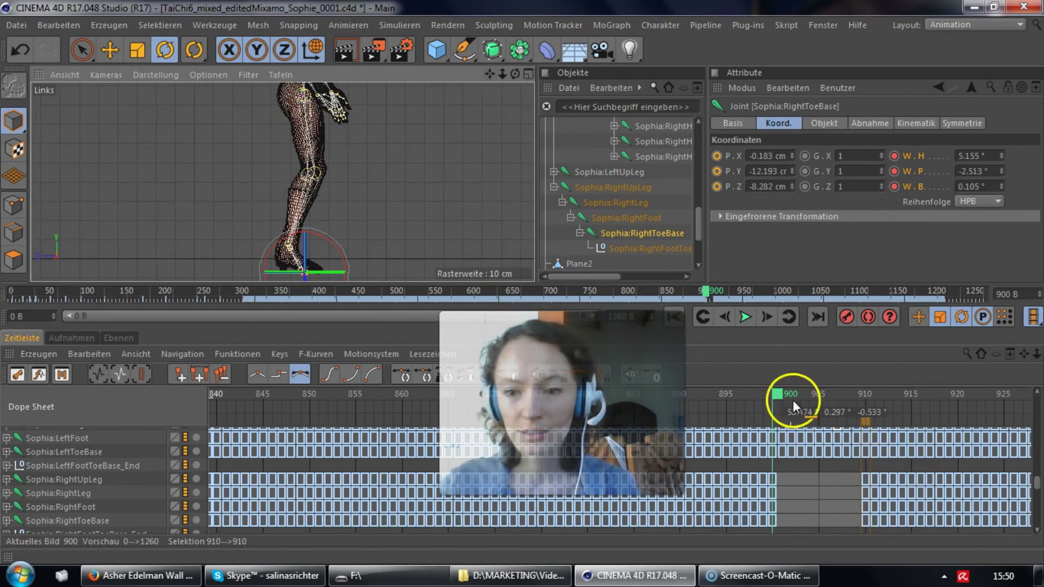
left_click_drag(781, 396, 863, 420)
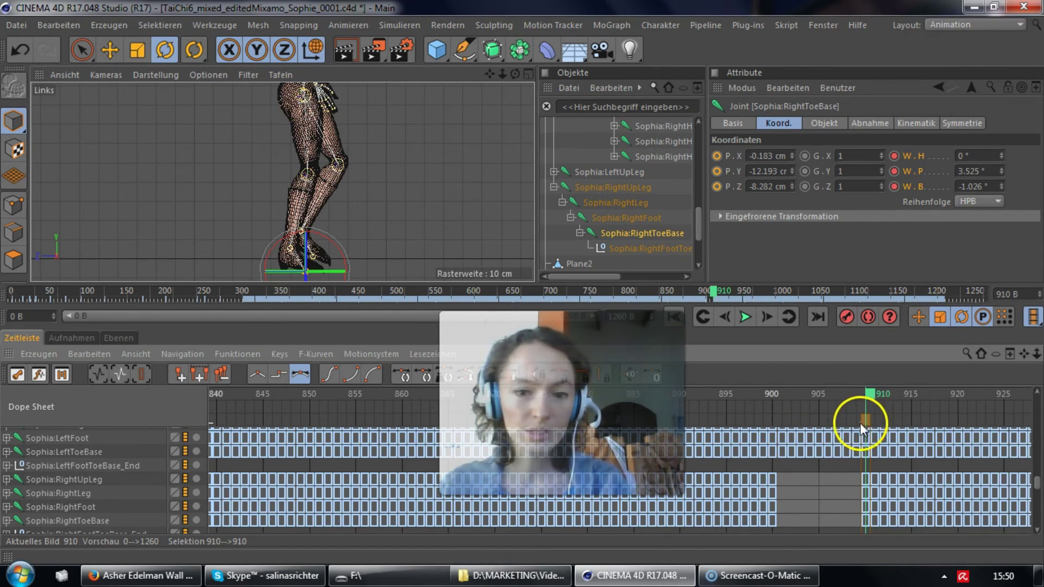
mouse_move(689, 438)
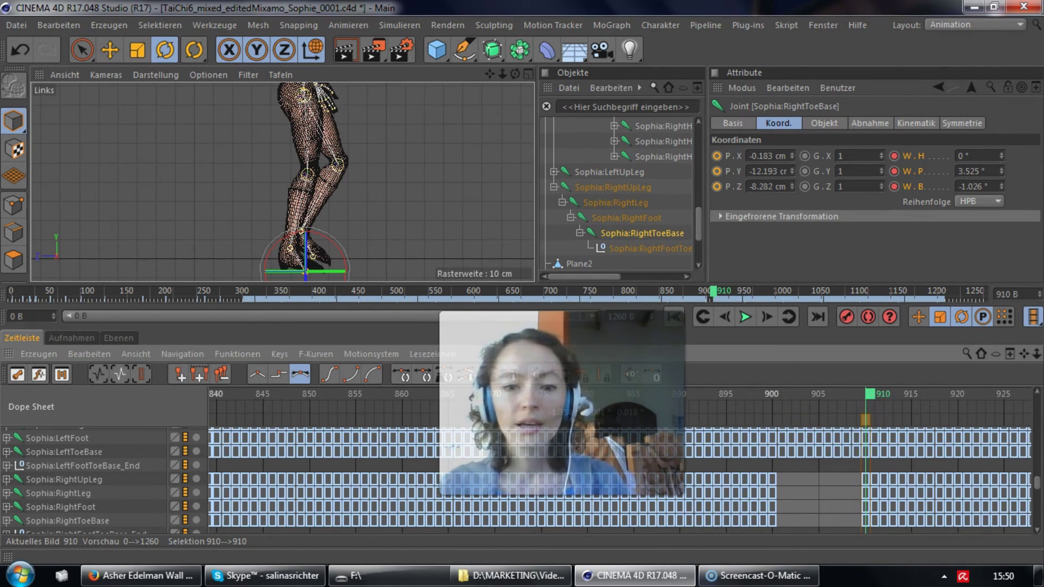